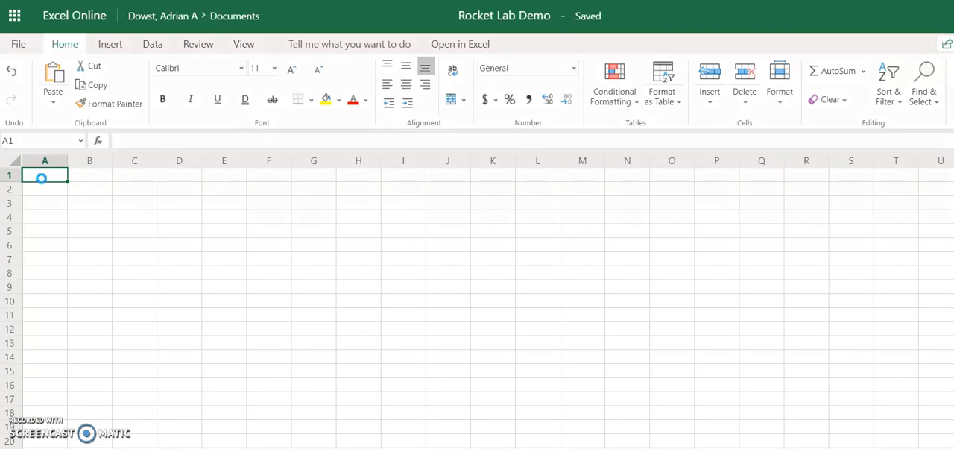
Enter the bold title "Pop Test" in cell A1 and the heading "Ratio O:H" in cell A2.
key(ctrl+b)
text(Pop Test)
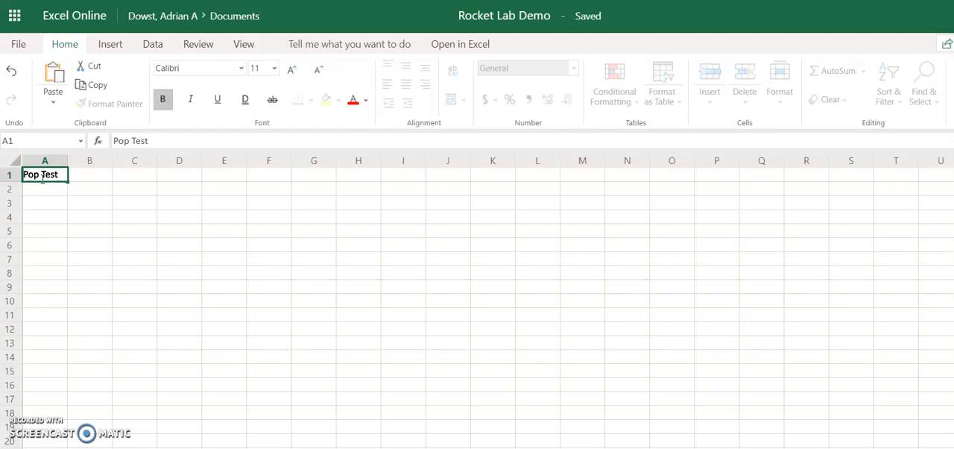
click(47, 183)
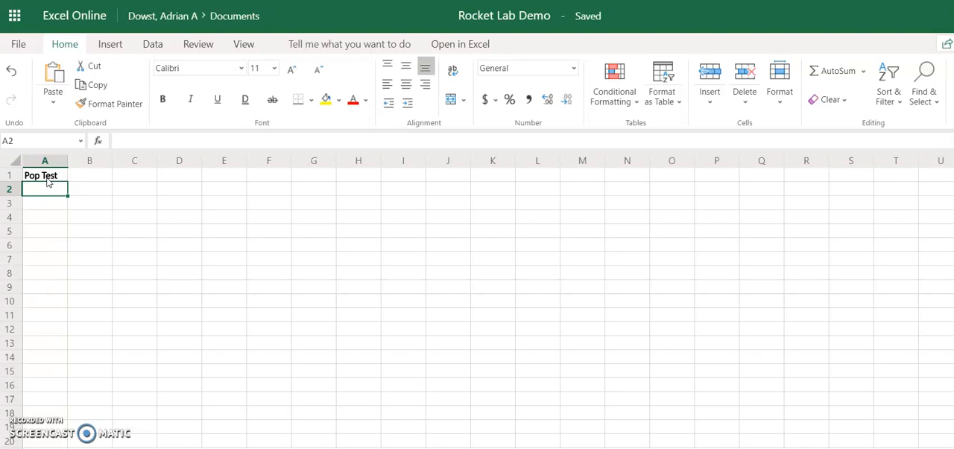
text(Ratio)
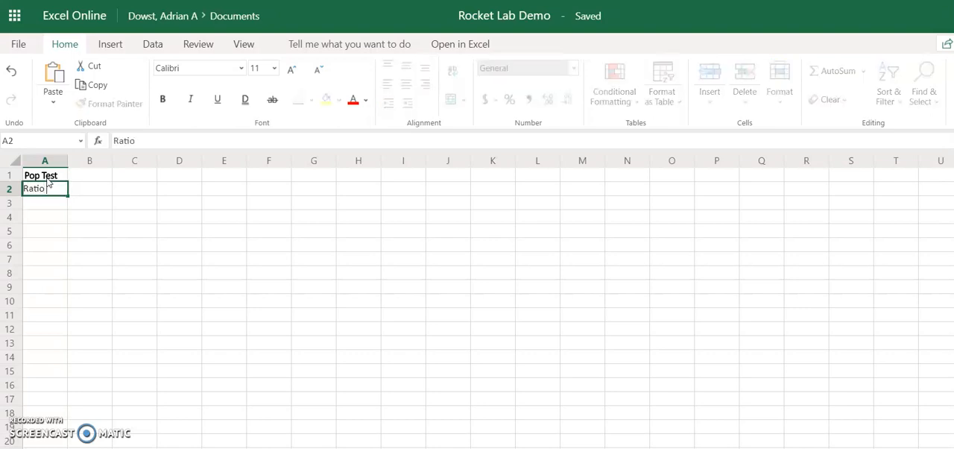
text( O:H)
Enter the column headings "Trial 1" in cell B2 and "Trial 2" in cell C2.
click(79, 194)
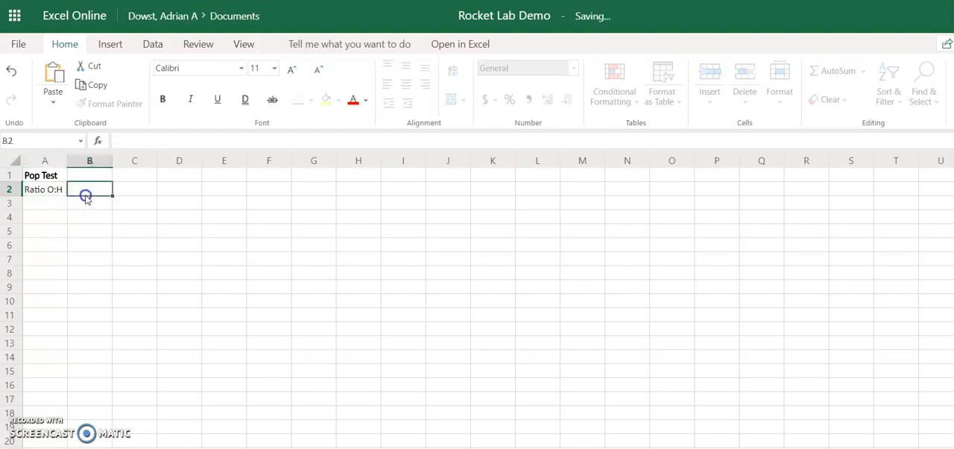
text(Trial 1)
key(Tab)
text(Trial)
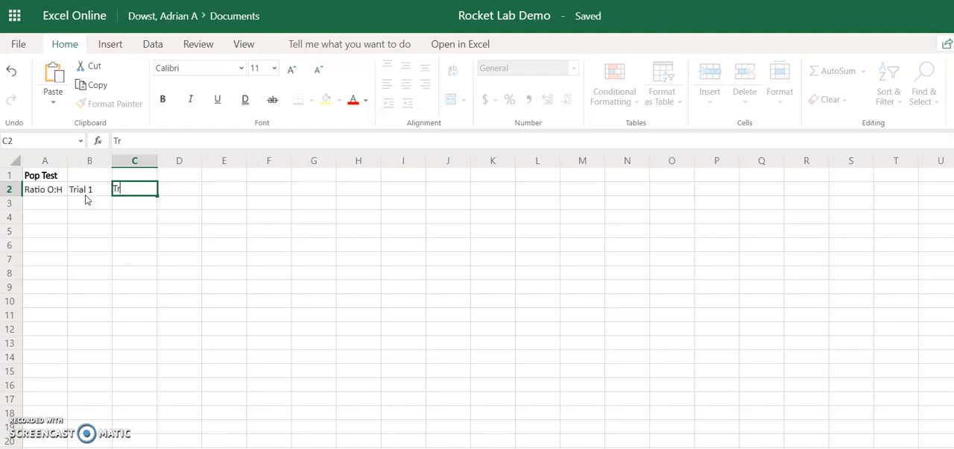
text( 2)
Extend the trial heading series from B2:C2 across to F2, up to Trial 5.
click(90, 198)
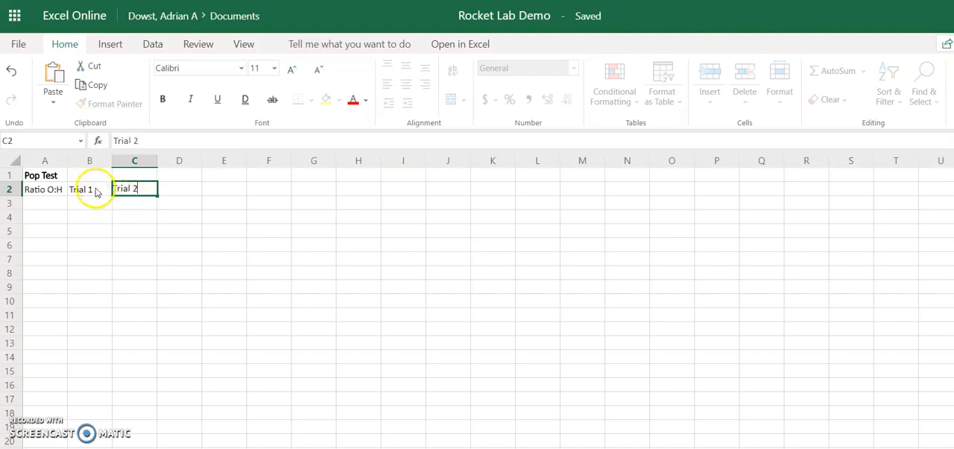
drag(98, 191, 137, 191)
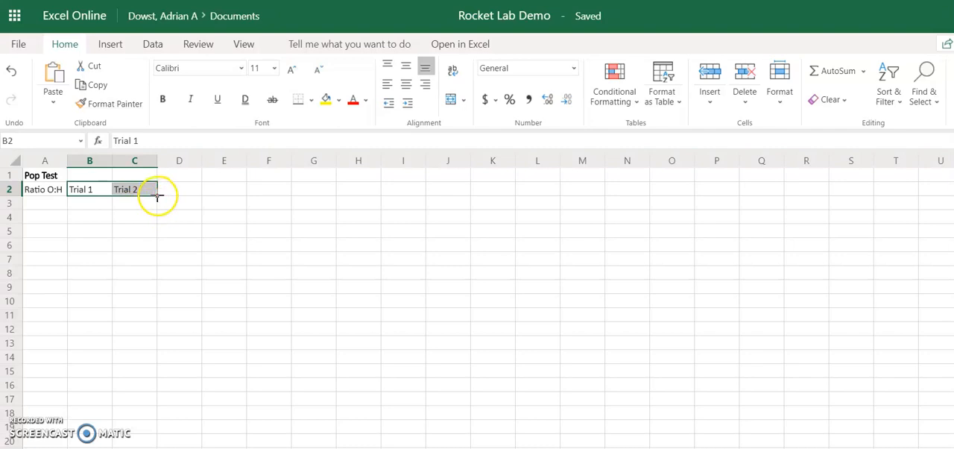
drag(157, 197, 254, 189)
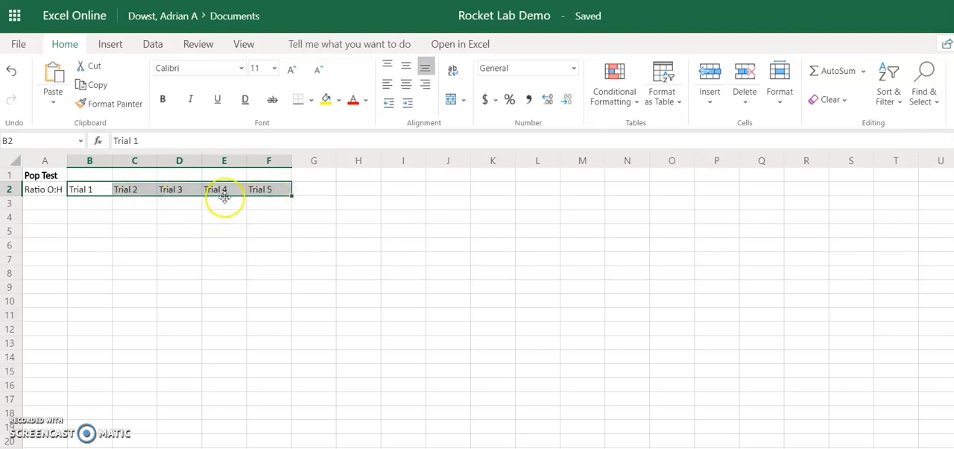
Enter 6:00 in cell A3 as the first ratio.
click(46, 207)
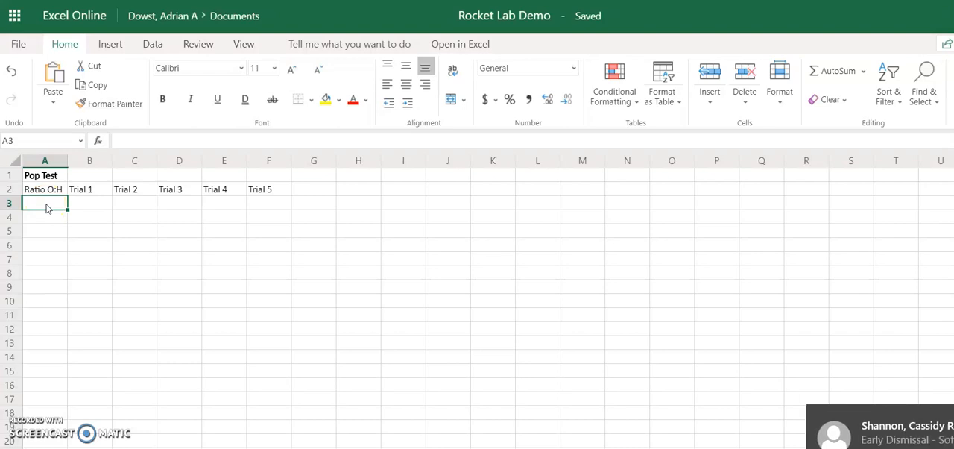
text(6:)
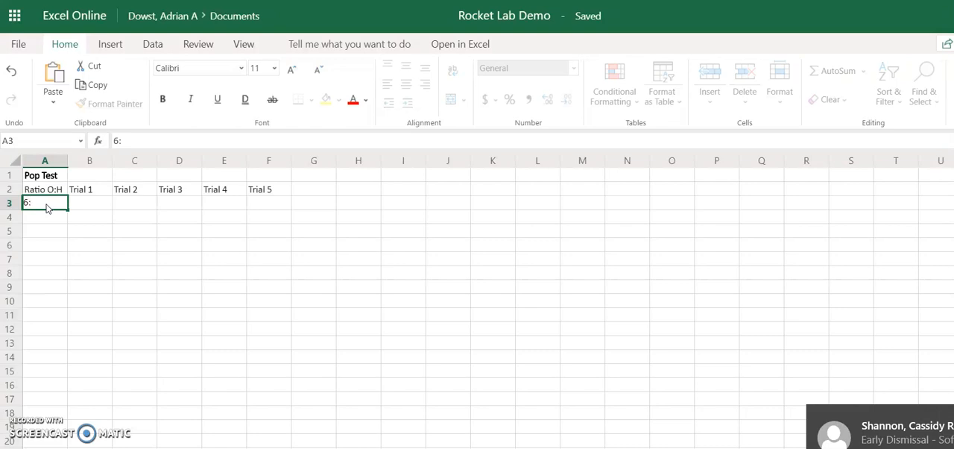
text(00)
key(Return)
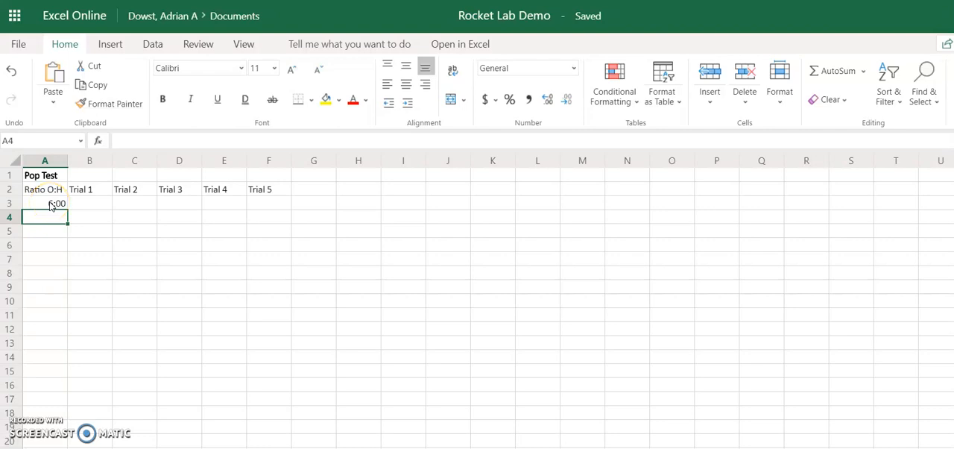
Format cell A3 as Text and replace its content with the ratio 6:0.
click(50, 206)
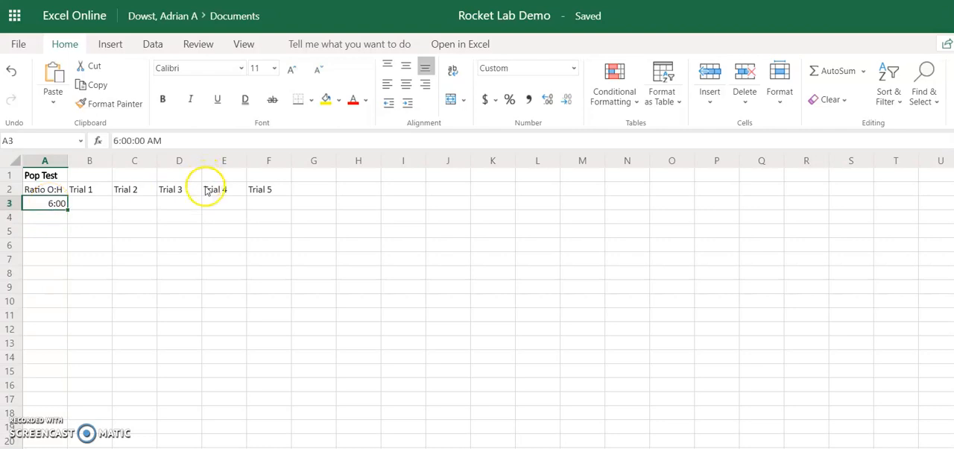
click(574, 68)
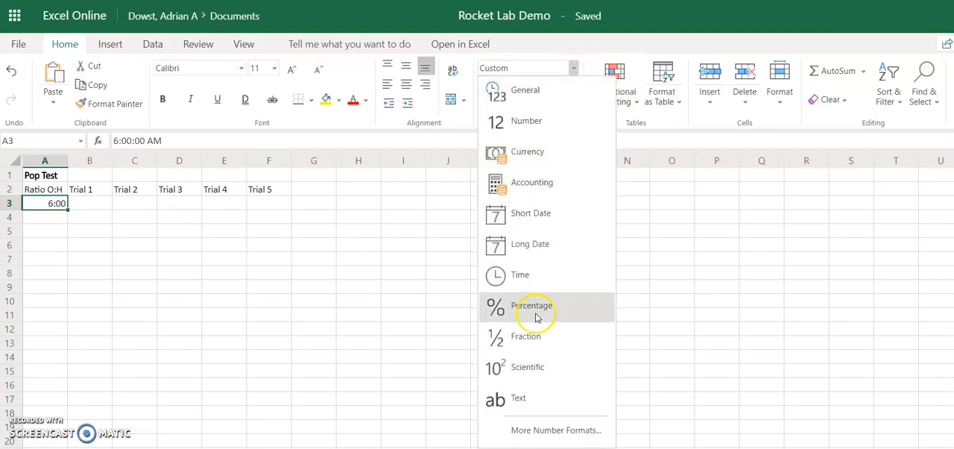
click(527, 395)
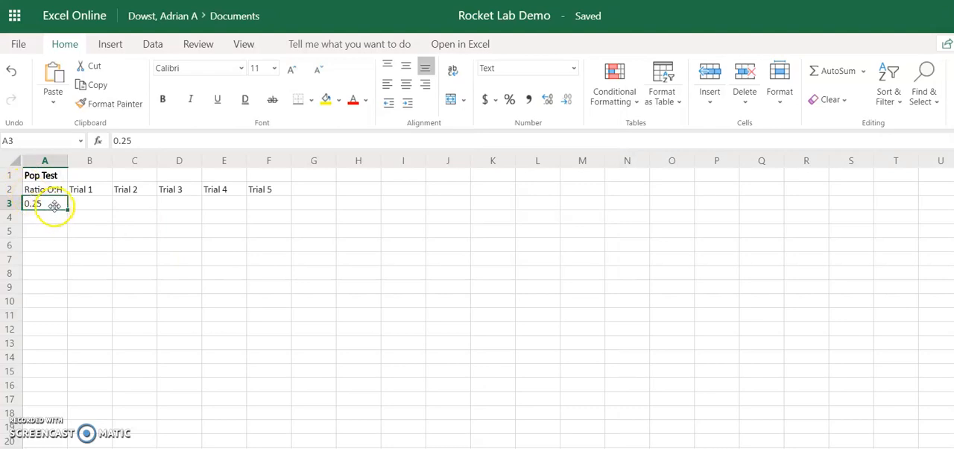
drag(149, 140, 80, 141)
text(6;)
text(:0)
click(80, 142)
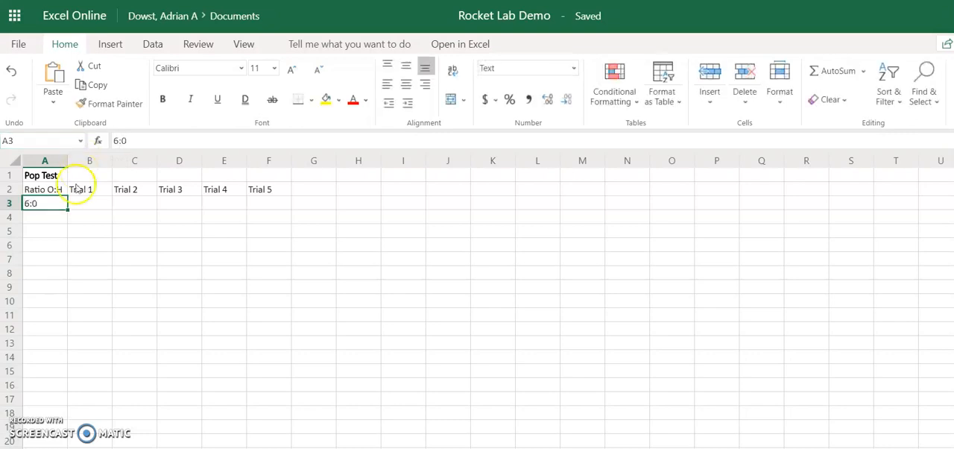
Apply the Text number format to cells A4 through A10.
click(59, 220)
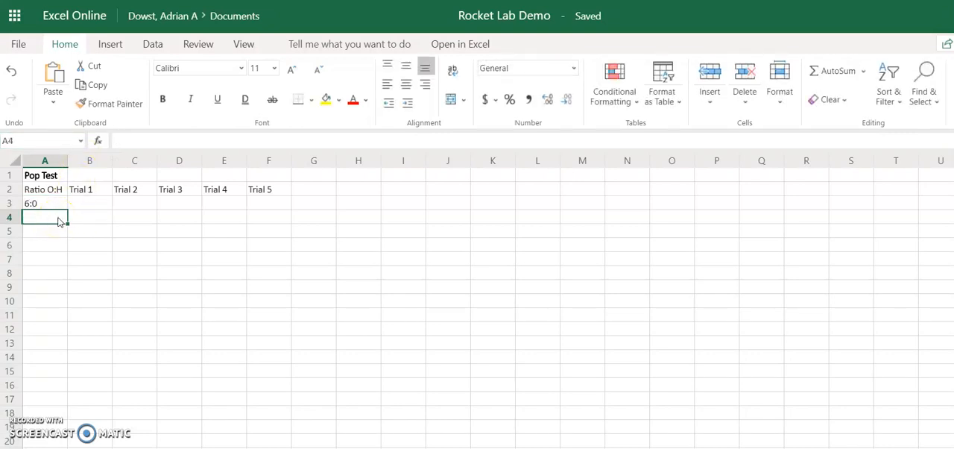
drag(55, 217, 42, 302)
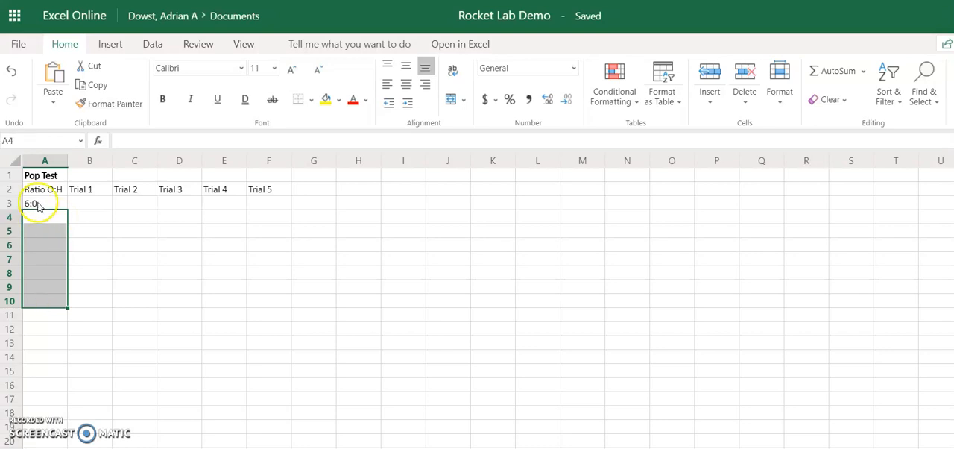
click(568, 69)
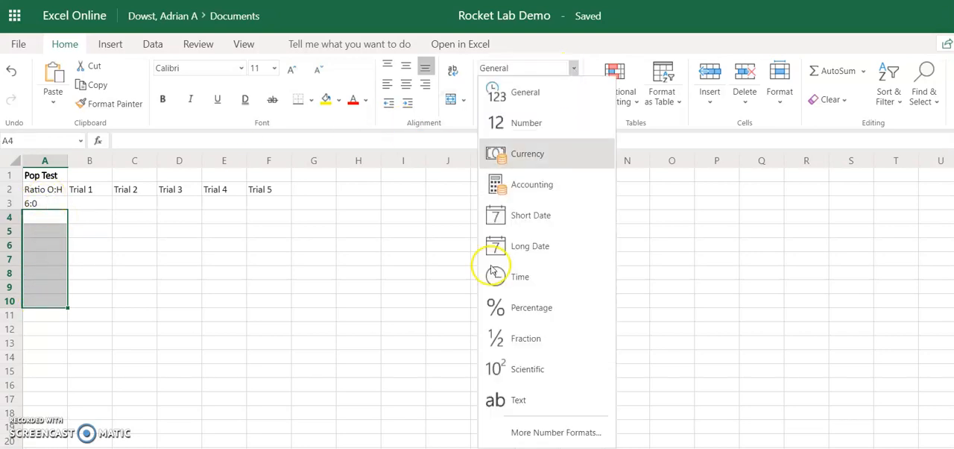
click(495, 400)
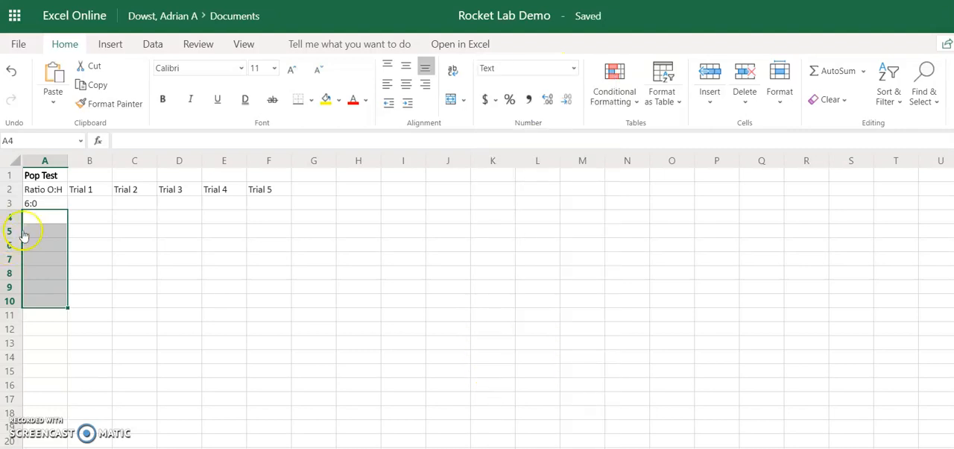
Enter the ratios 5:1, 4:2, 3:3, 2:4, 1:5 and 0:6 down cells A4 to A9.
click(46, 219)
text(5:1)
key(Return)
text(4:2)
key(Return)
text(3:3)
key(Return)
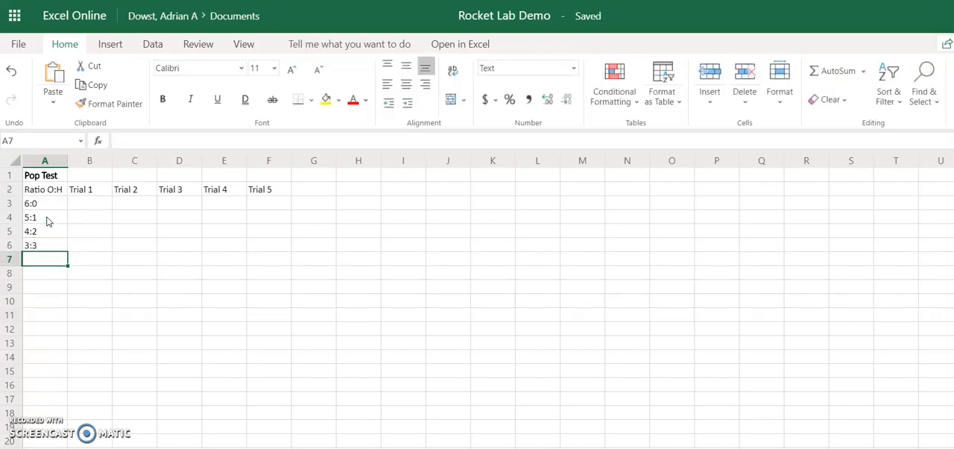
text(2:4)
key(Return)
text(1:5)
key(Return)
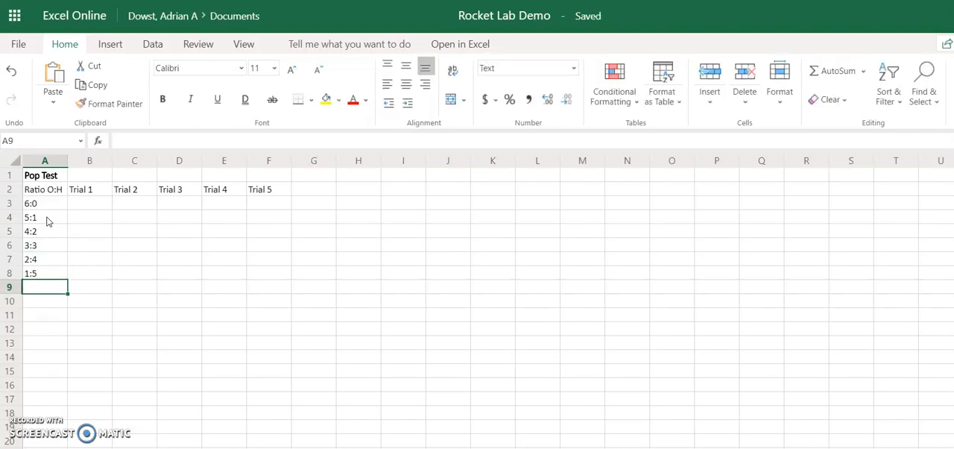
text(0:6)
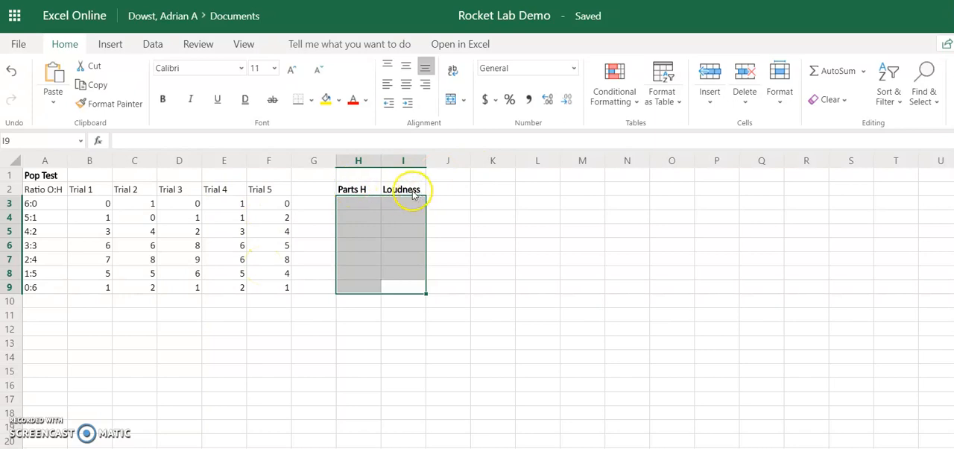
Enter 0 and 1 under Parts H in H3 and H4, and extend the series down to 6 in H9.
click(357, 204)
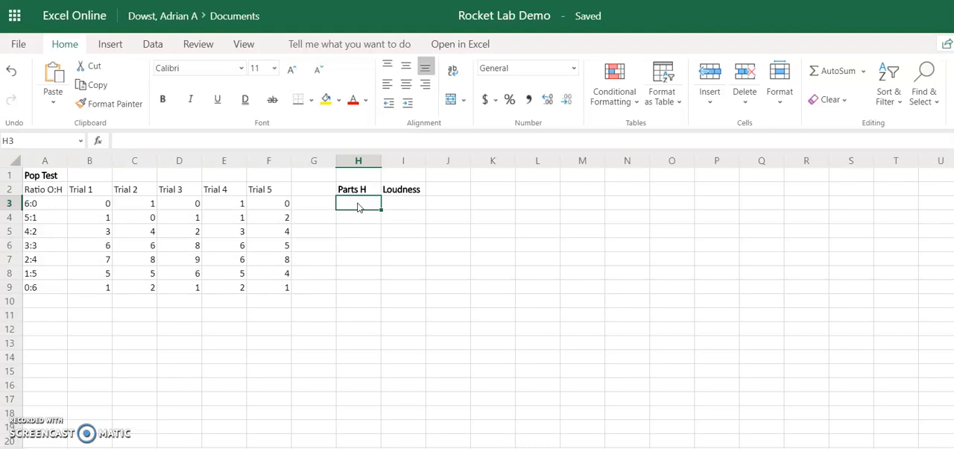
text(0)
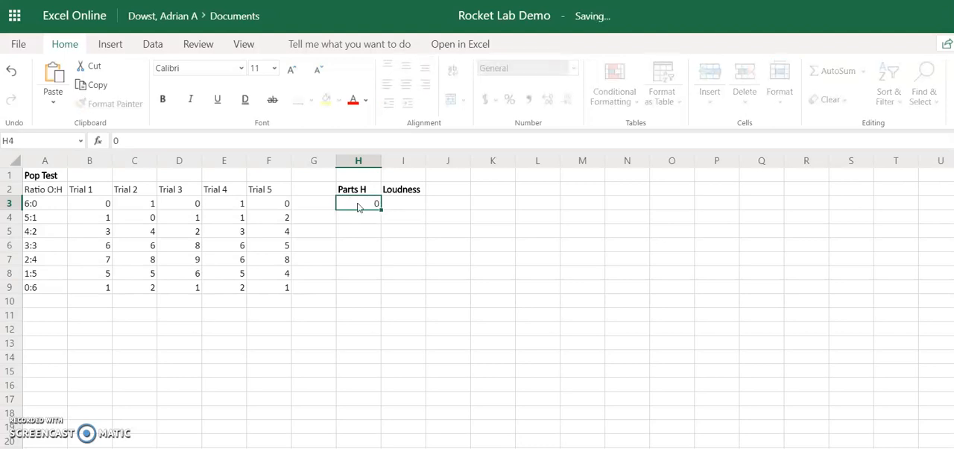
key(Return)
text(1)
key(Return)
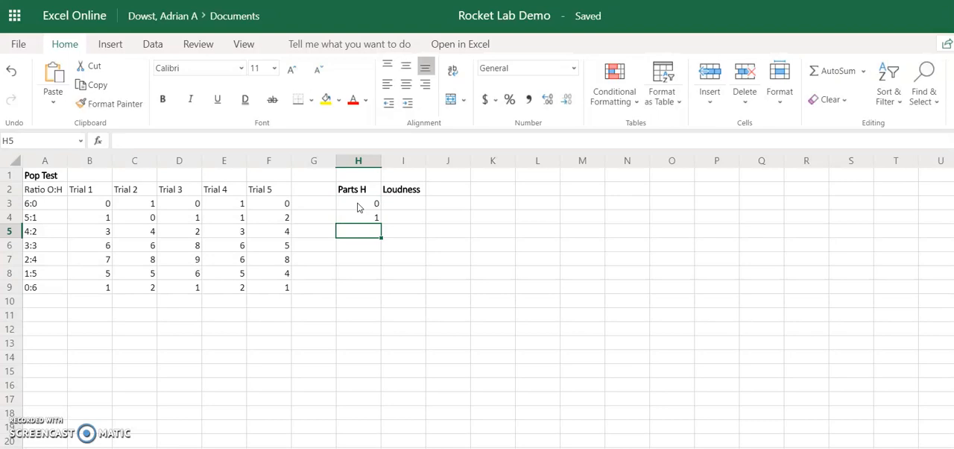
drag(358, 205, 368, 288)
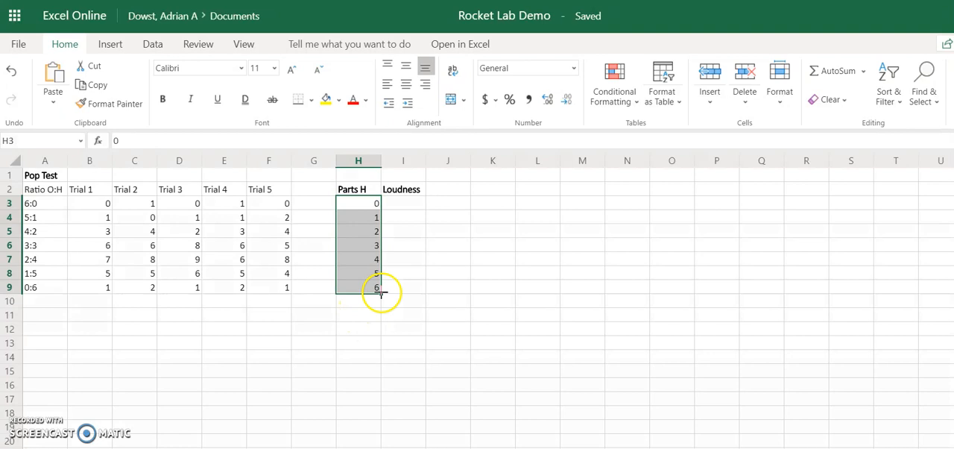
click(364, 302)
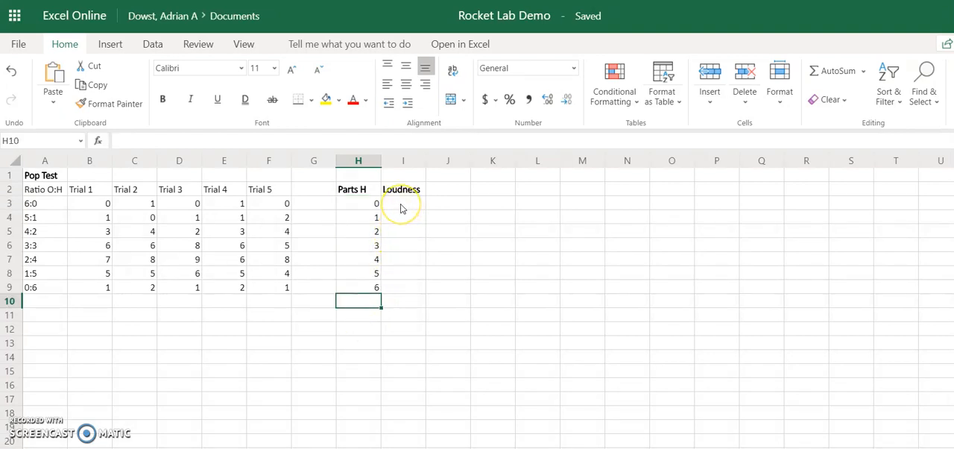
Calculate the average of the five 6:0 trials in Loudness cell I3 with =AVERAGE(B3:F3).
click(401, 209)
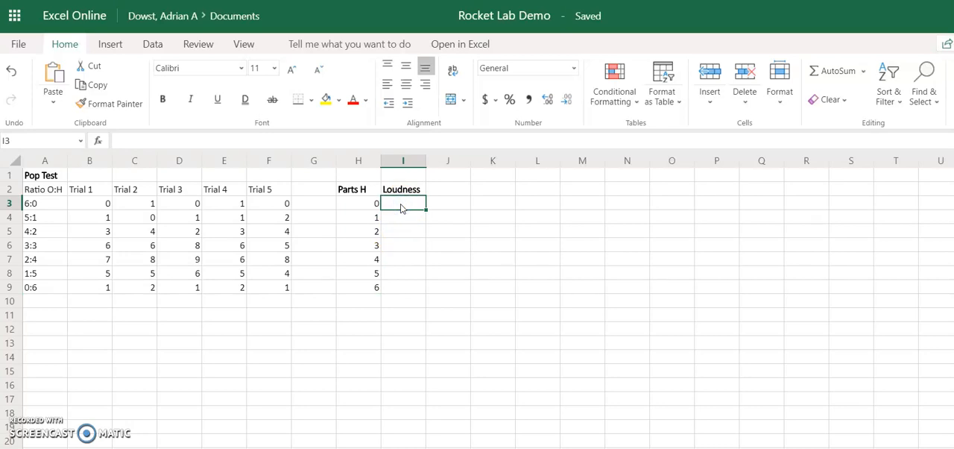
text(=AVEA)
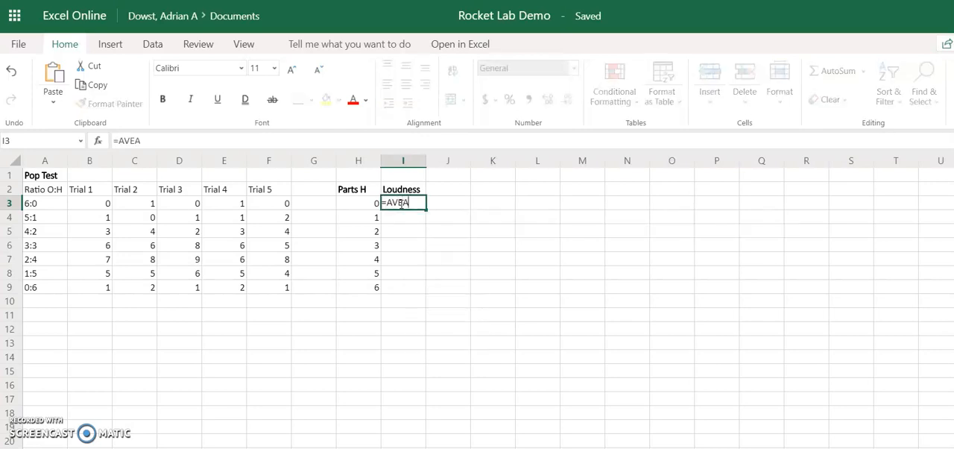
key(BackSpace)
text(R)
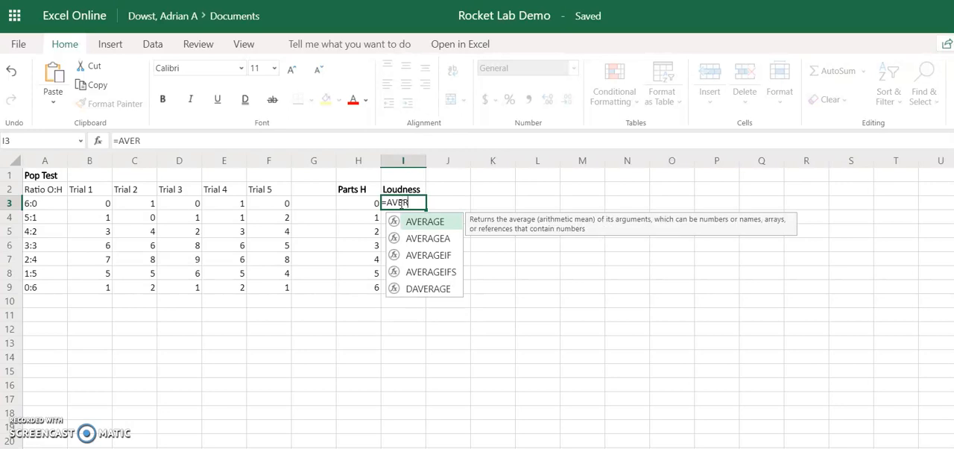
double_click(410, 222)
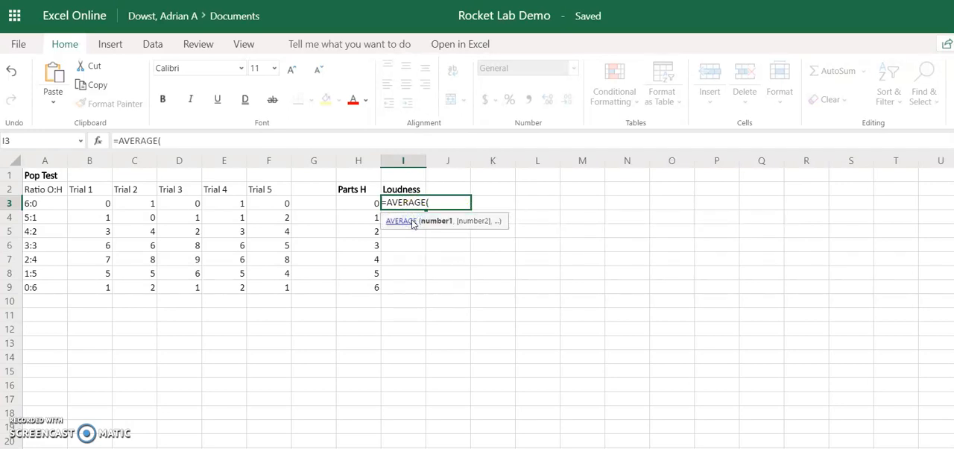
click(430, 202)
drag(104, 203, 258, 202)
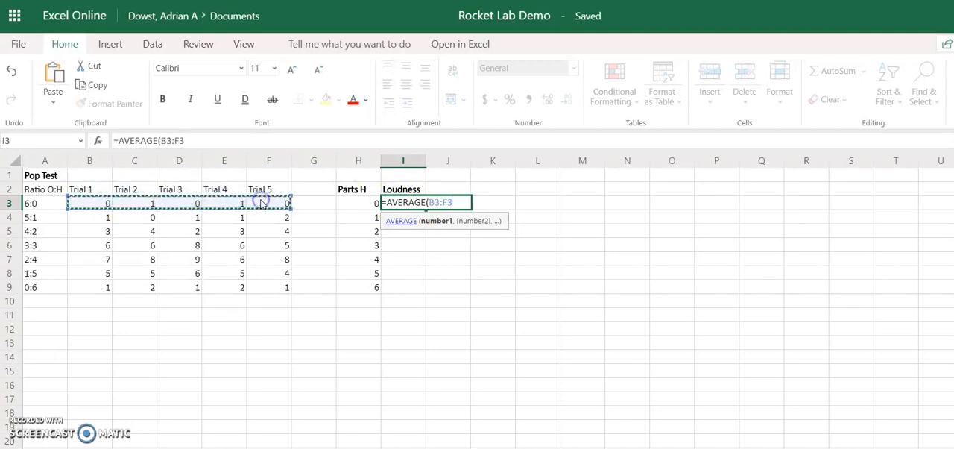
text())
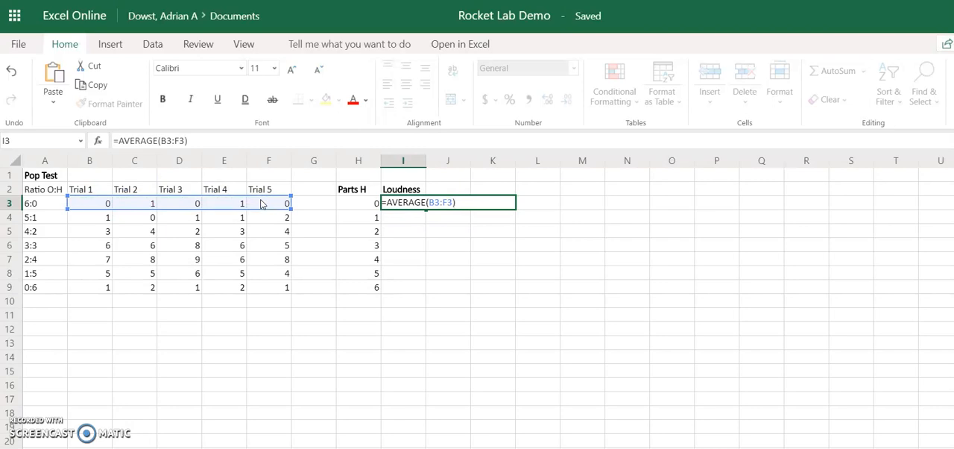
key(Return)
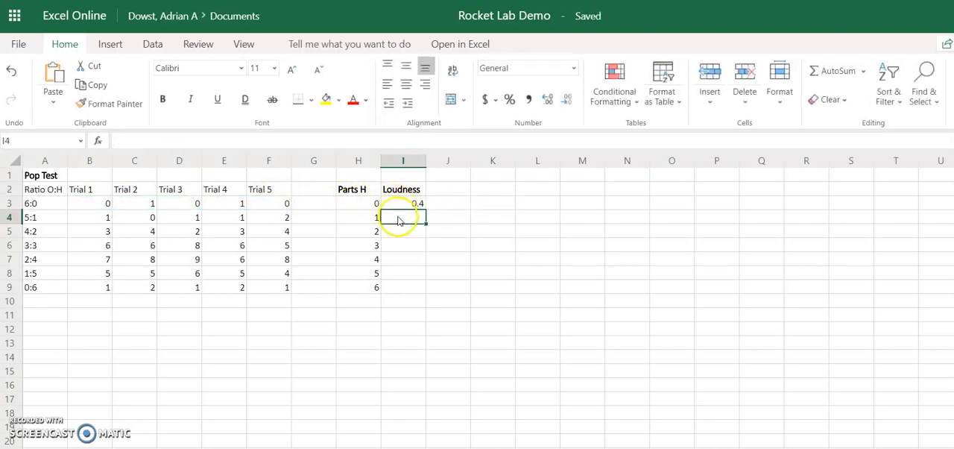
Calculate the average of the five 5:1 trials in Loudness cell I4 with =AVERAGE(B4:F4).
text(=)
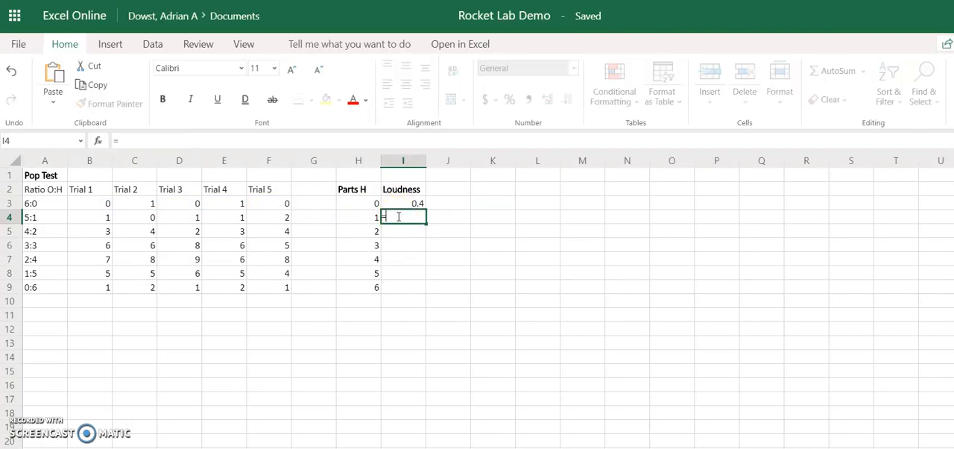
text(AVERAGE)
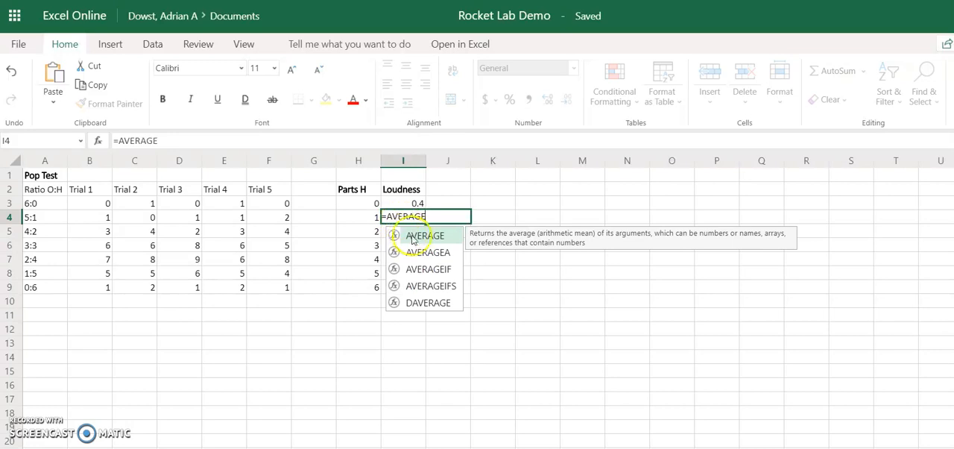
double_click(403, 236)
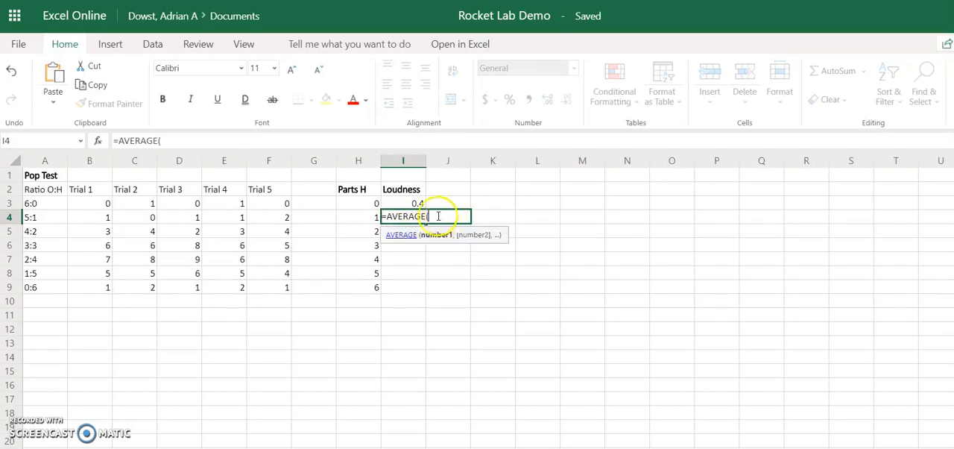
drag(88, 215, 254, 217)
text())
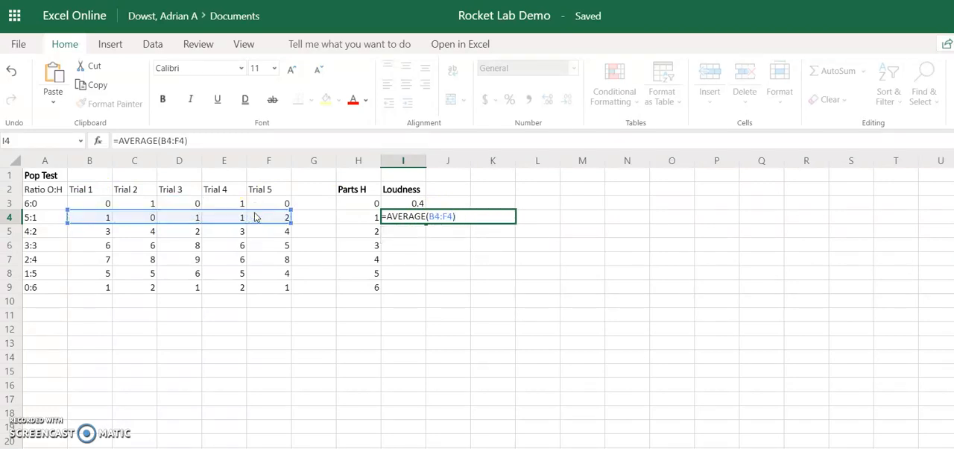
key(Return)
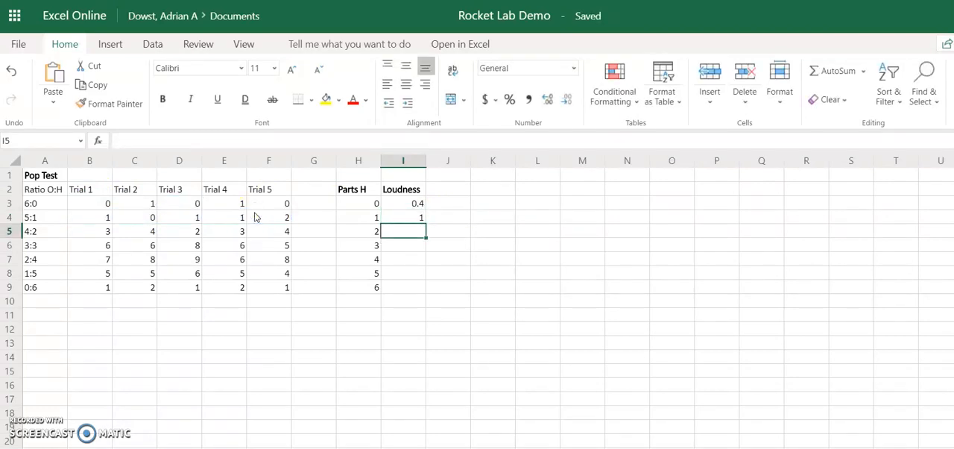
Extend the average formula from I4 down to I9 and check the copied formulas in I5 through I9.
click(412, 218)
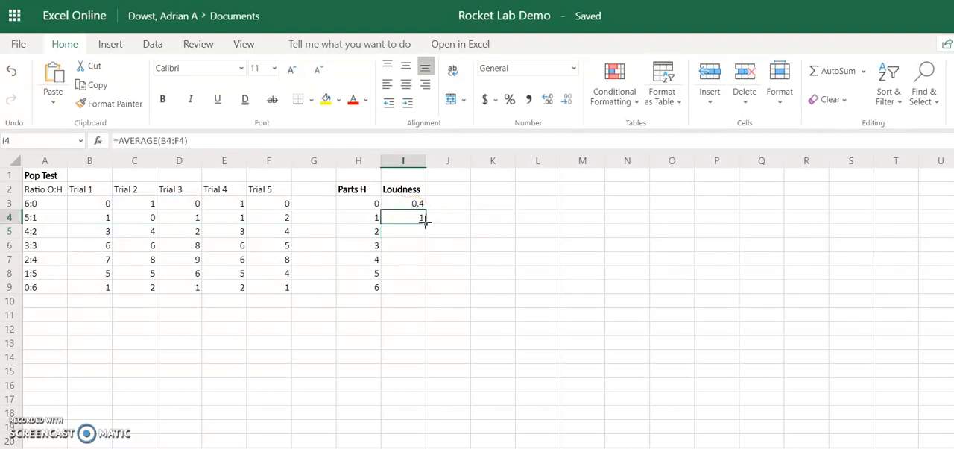
drag(425, 221, 418, 268)
drag(416, 287, 416, 288)
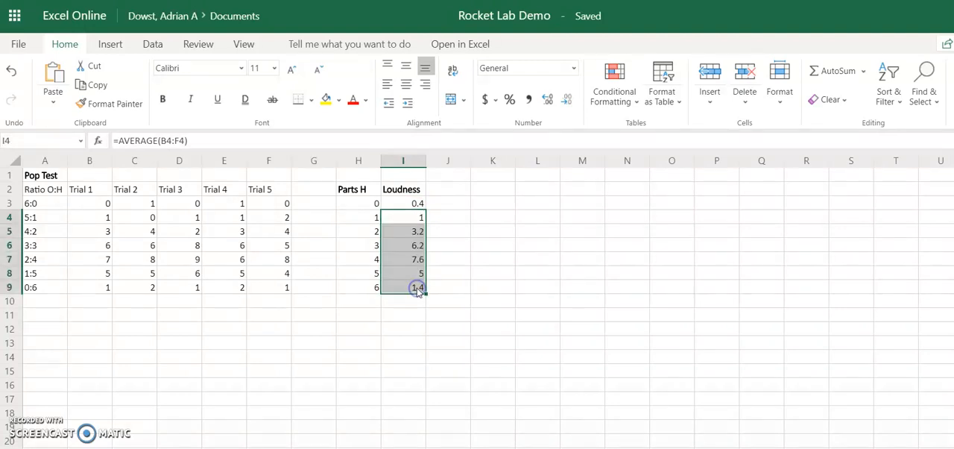
click(414, 234)
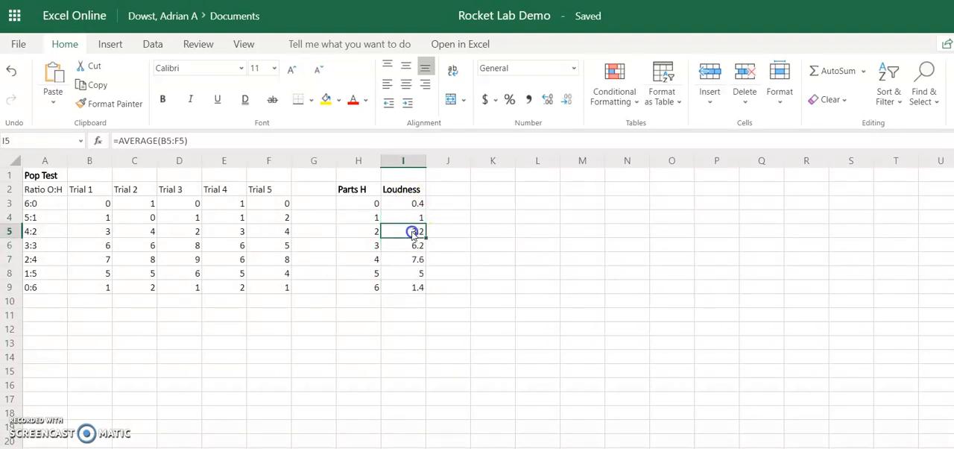
click(414, 236)
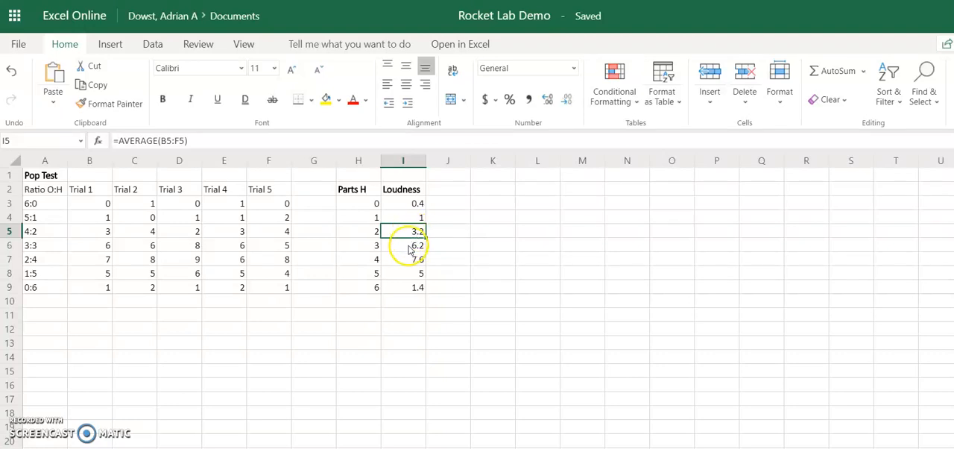
click(411, 246)
click(409, 263)
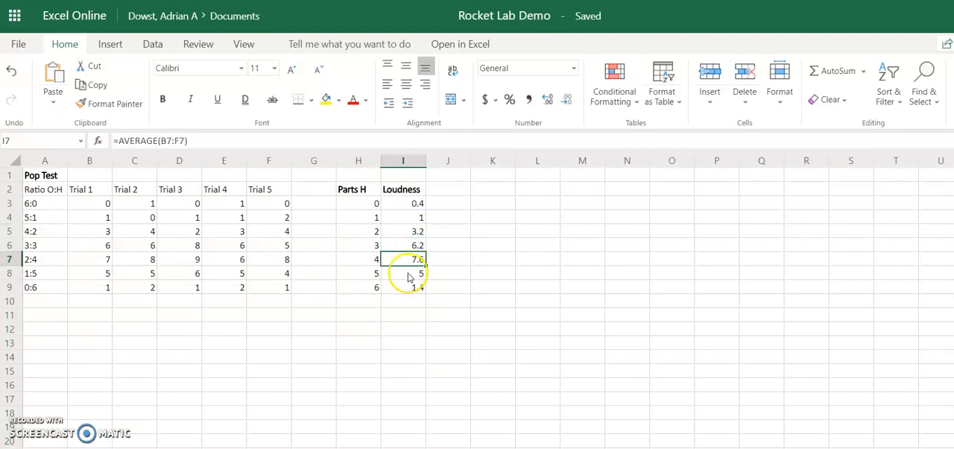
click(409, 274)
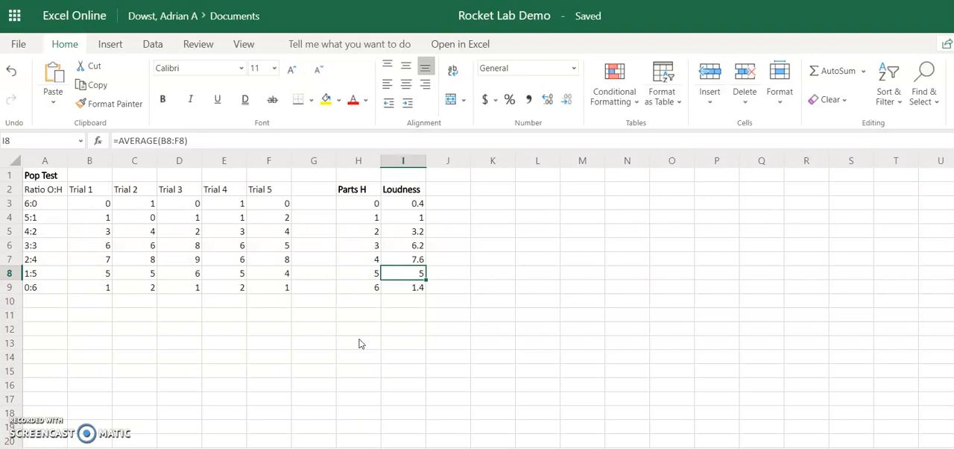
click(408, 287)
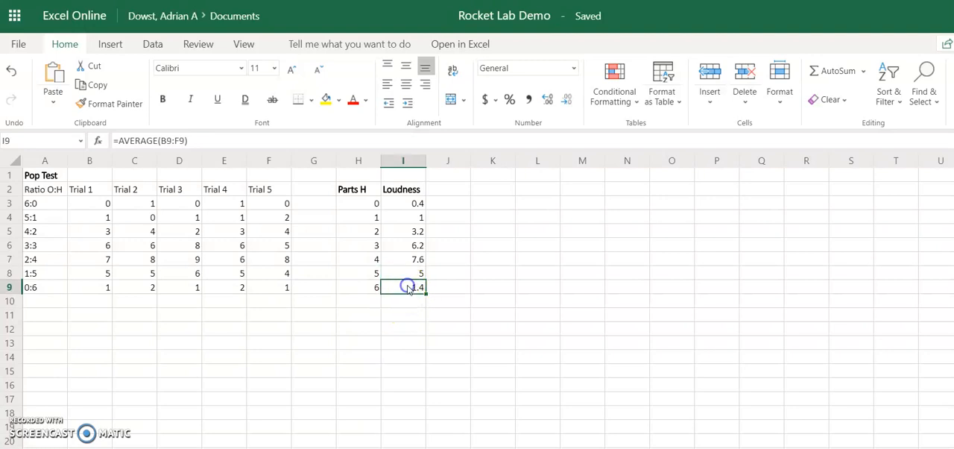
Copy the whole Pop Test table A1:I9 to A12 and check the pasted average formulas in I14 and I15.
drag(408, 287, 59, 175)
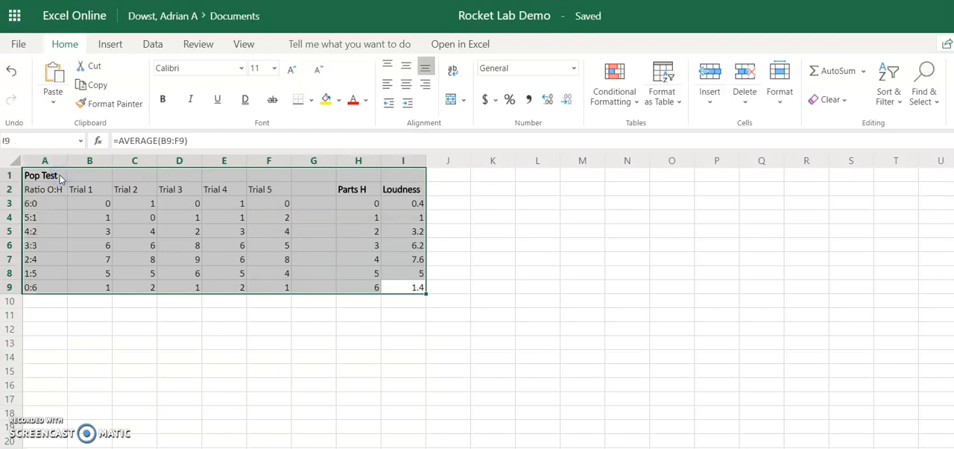
key(ctrl+c)
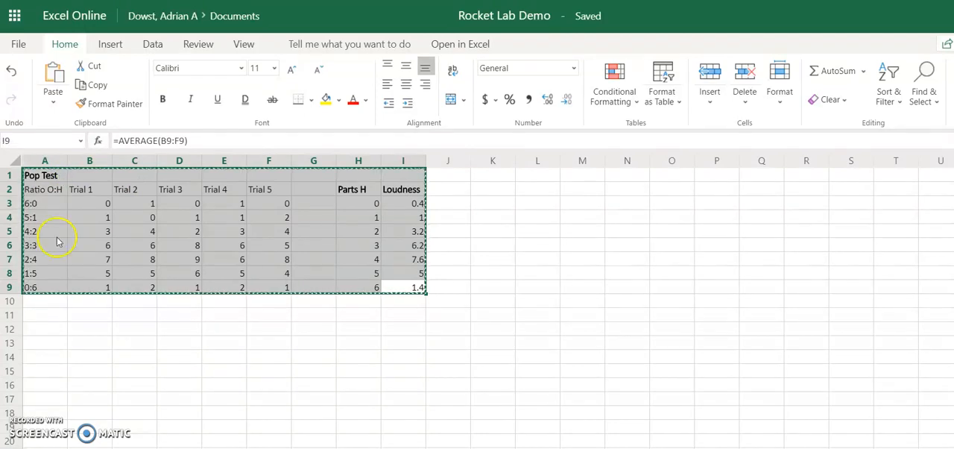
click(37, 332)
key(ctrl+v)
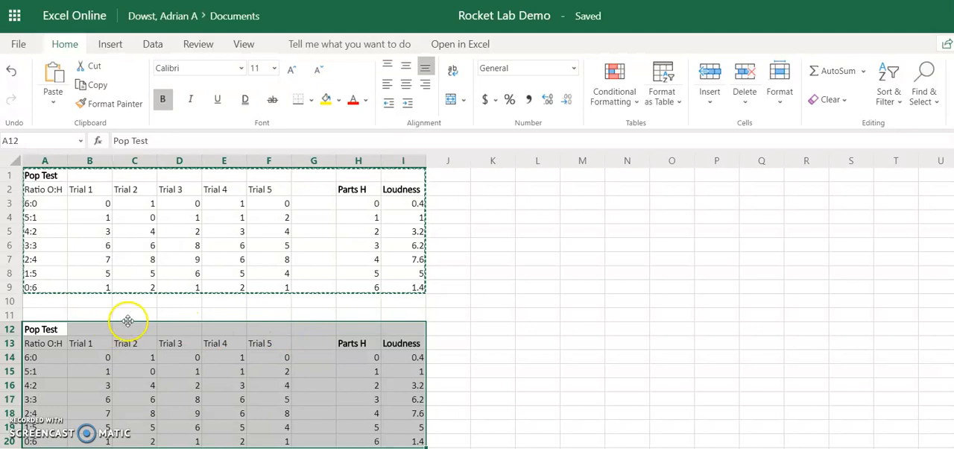
click(408, 356)
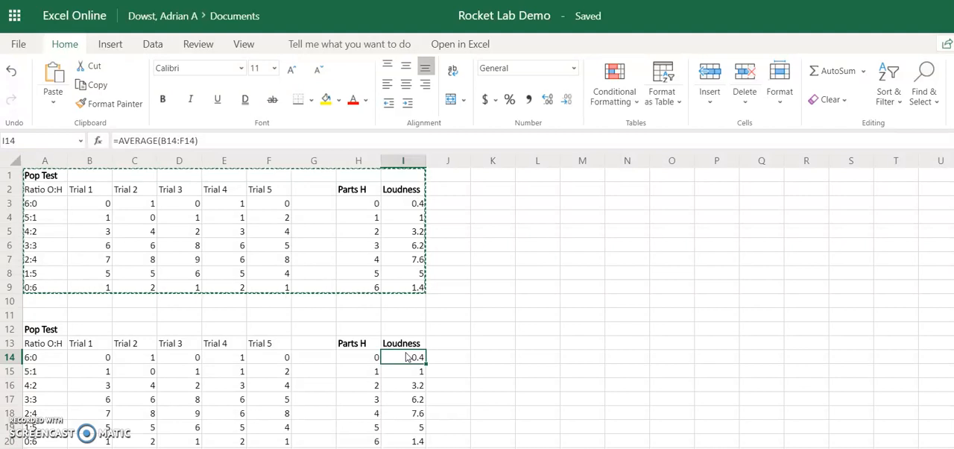
click(411, 372)
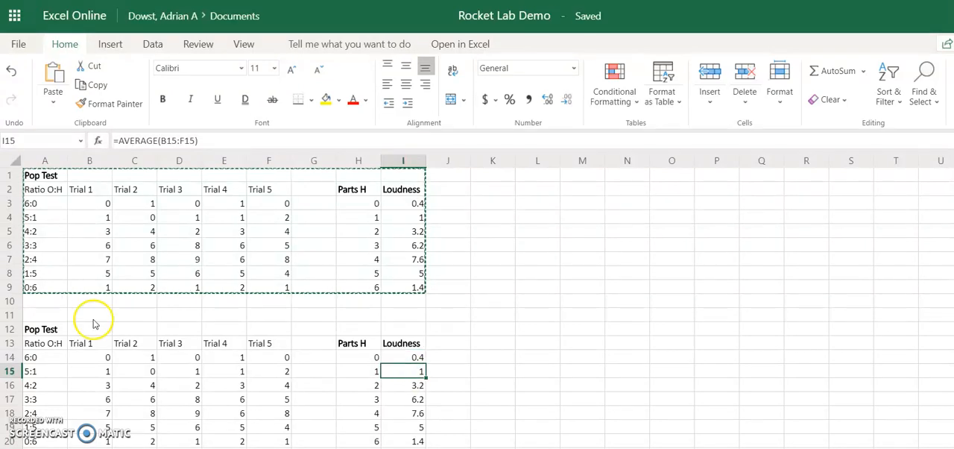
Change the title of the copied table in A12 to Launch Test.
click(45, 331)
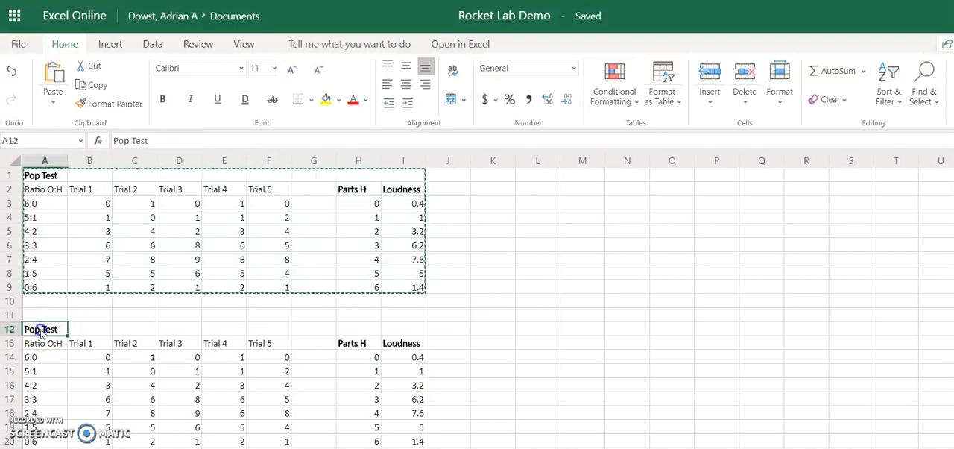
click(130, 142)
key(BackSpace)
key(BackSpace)
key(BackSpace)
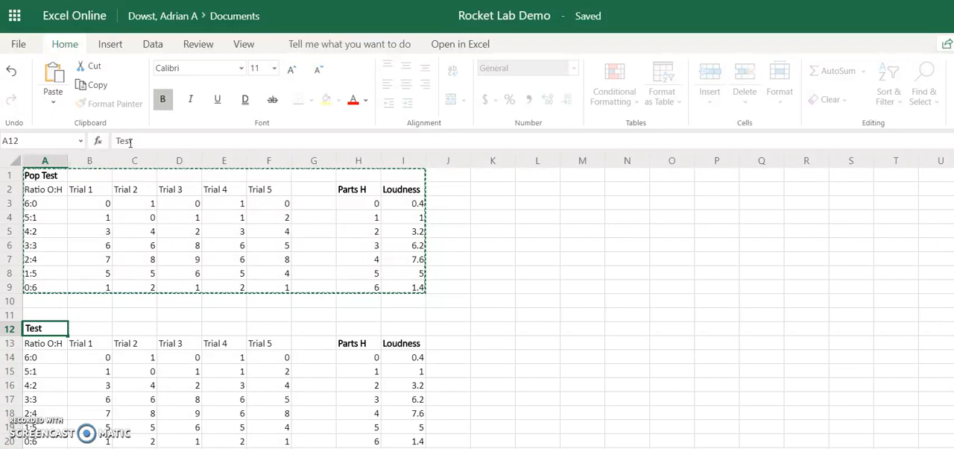
click(131, 153)
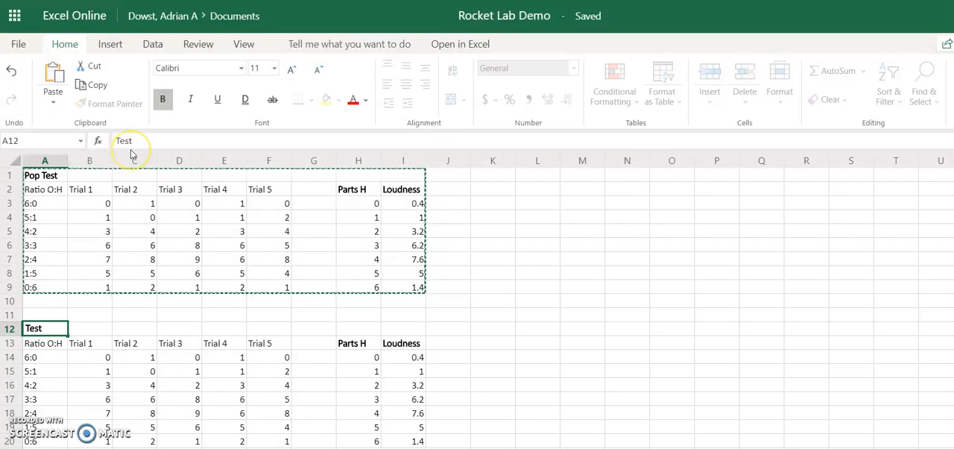
text(Launch)
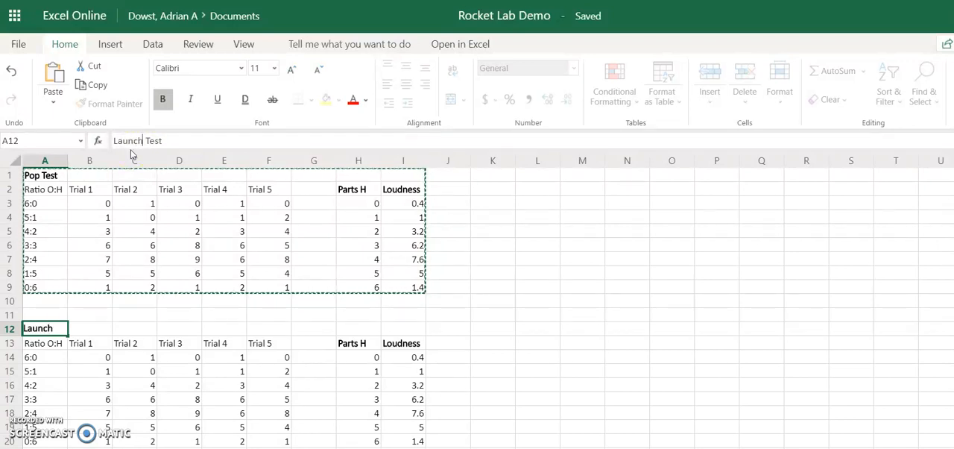
Rename the Launch Test table's Loudness heading in I13 to Distance.
click(402, 341)
text(Distance)
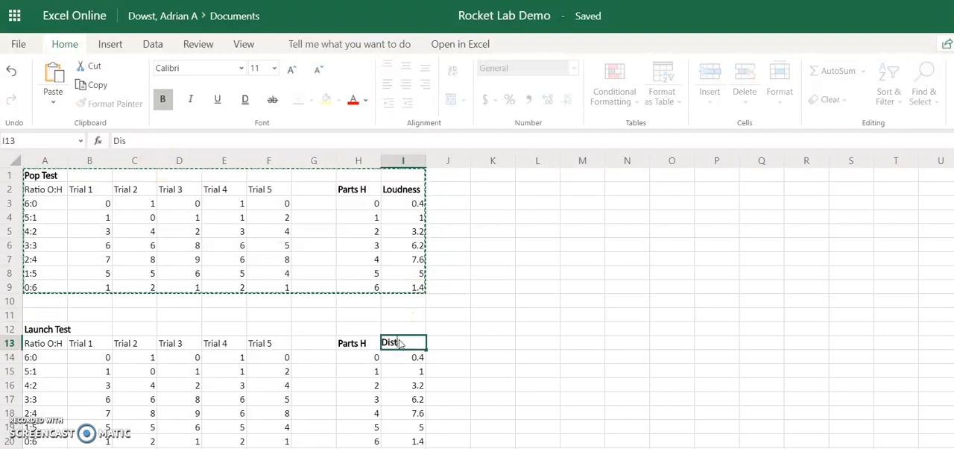
click(307, 343)
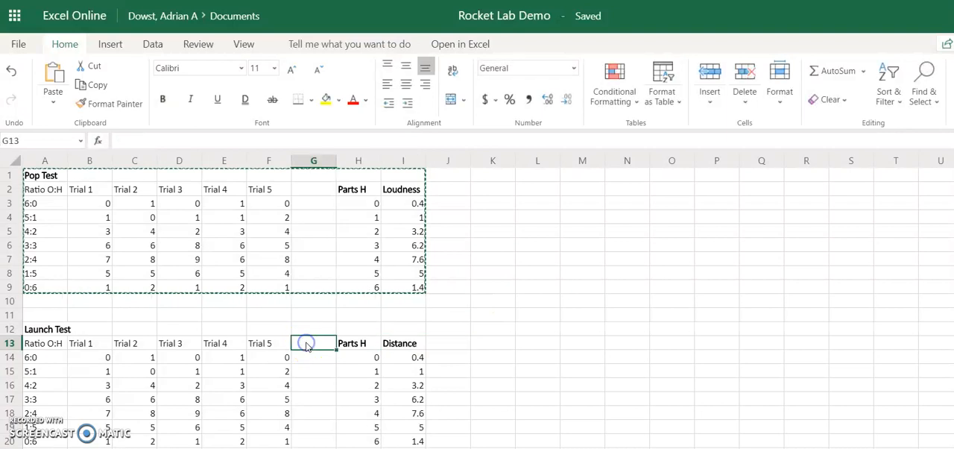
Clear the copied trial values in B14:F20 of the Launch Test table.
click(93, 357)
drag(91, 357, 281, 440)
key(Delete)
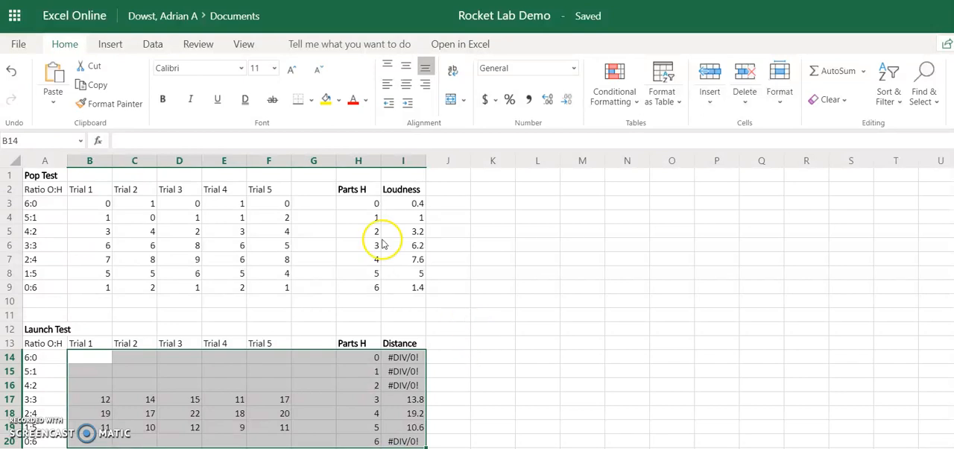
Insert a markers-only scatter chart from the Parts H and Loudness data in H2:I9, and place it in the empty columns beside the tables.
drag(346, 189, 395, 289)
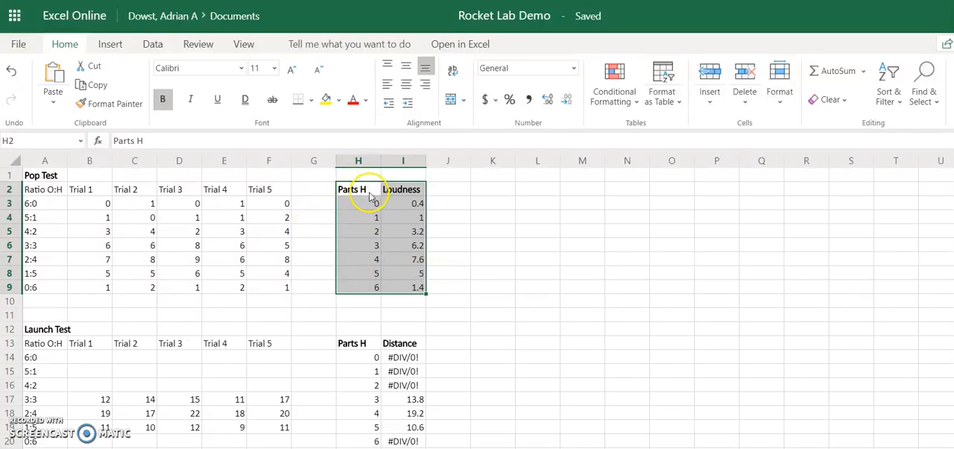
drag(409, 288, 350, 195)
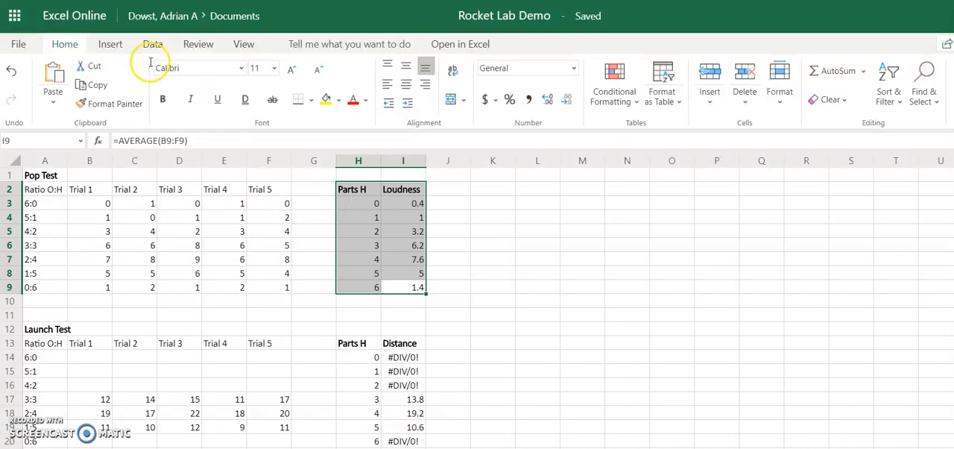
click(110, 44)
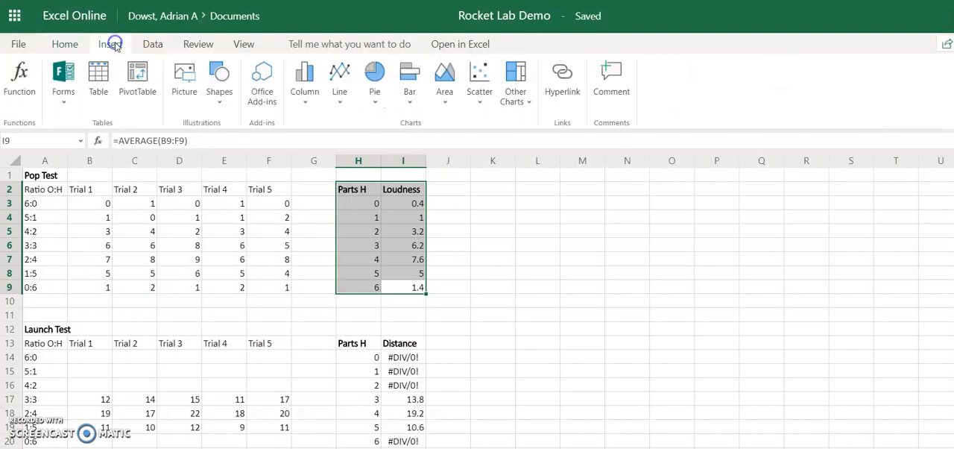
click(481, 102)
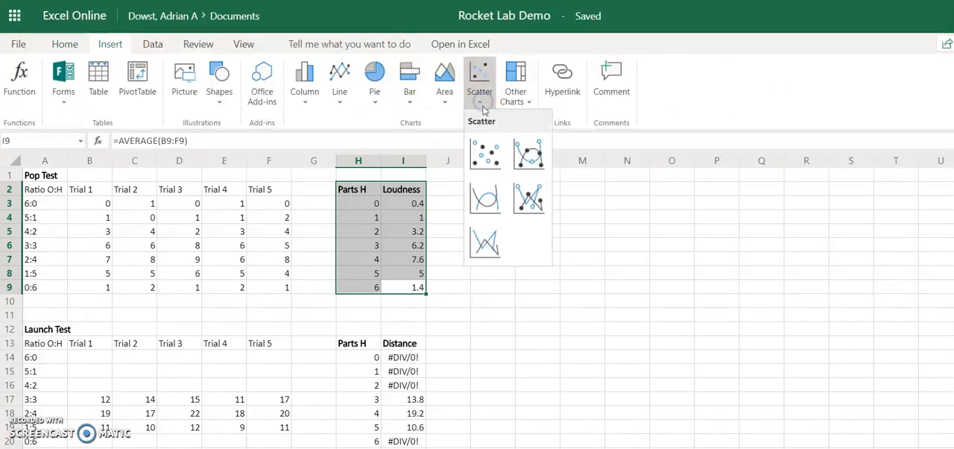
click(488, 153)
drag(502, 234, 633, 204)
click(677, 208)
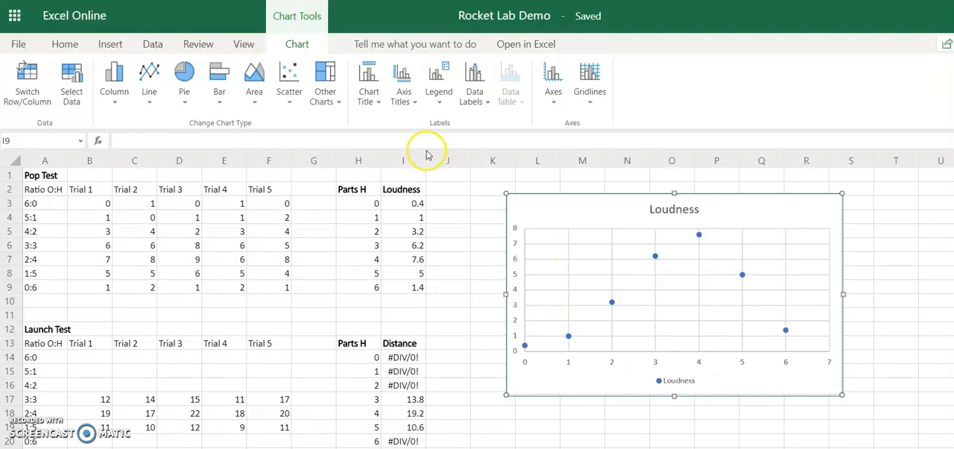
Add the title Parts Hydrogen below the horizontal axis of the Loudness chart.
click(413, 104)
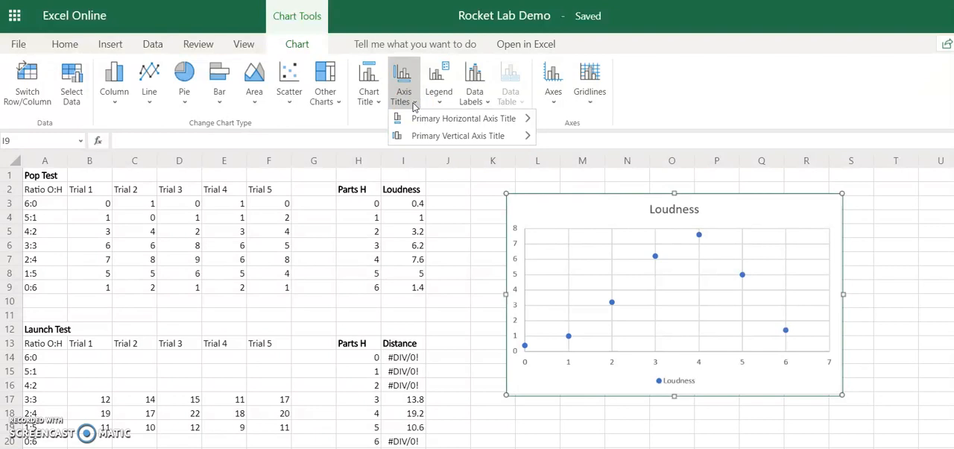
mouse_move(415, 121)
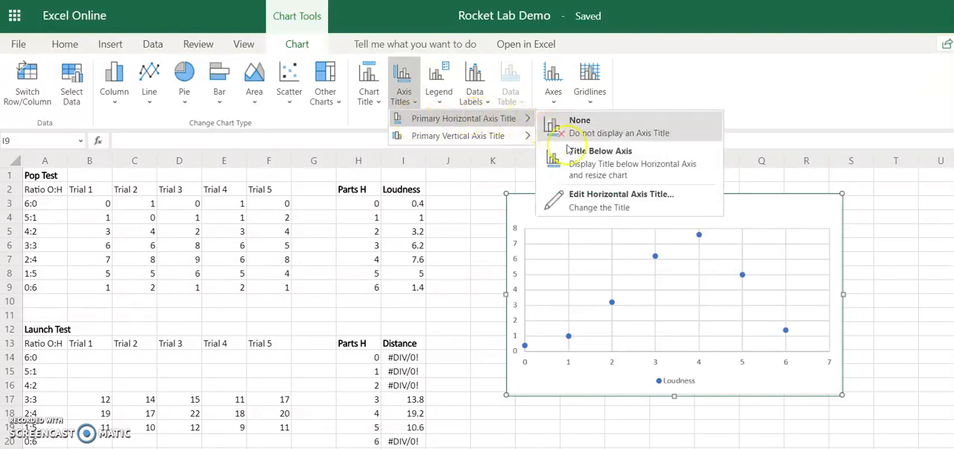
click(590, 153)
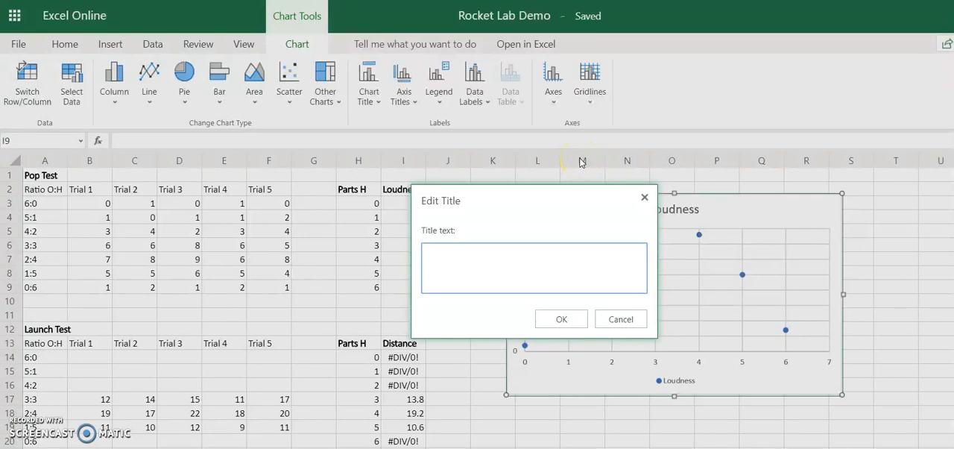
text(Parts Hydrogen)
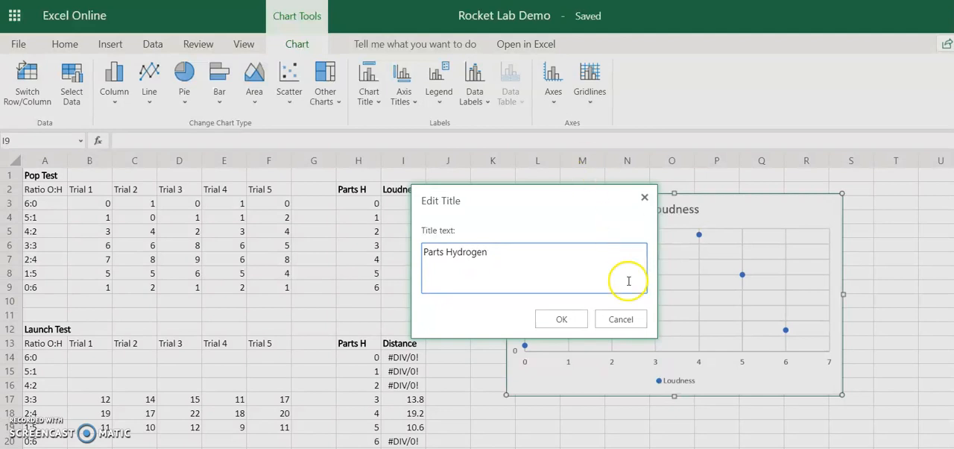
click(561, 319)
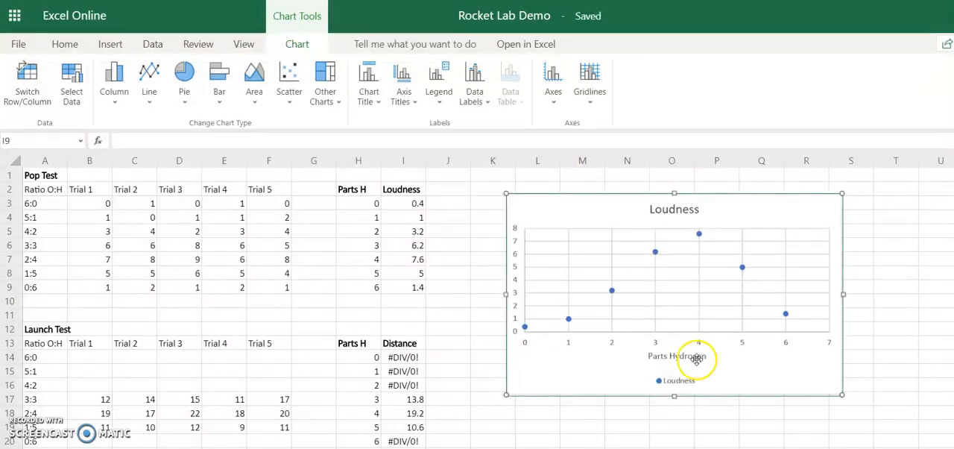
Add a rotated vertical axis title reading "Loudness (perceived volume)" to the Loudness chart.
click(416, 108)
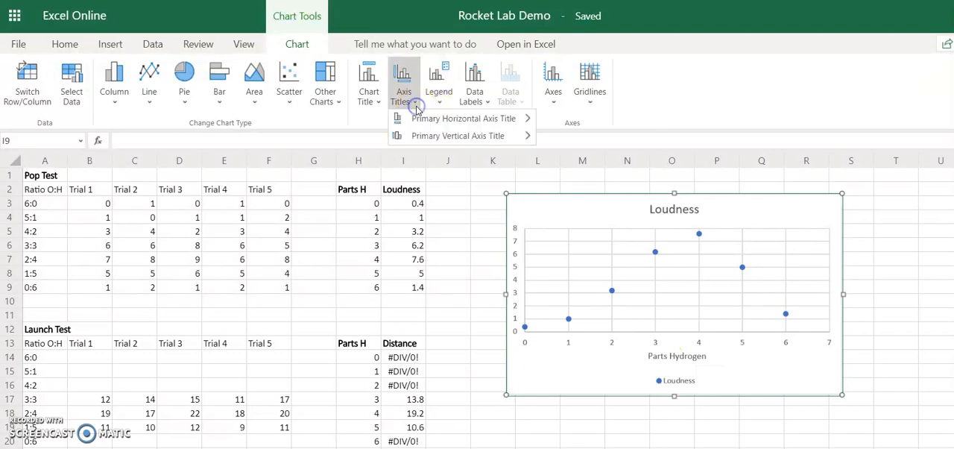
mouse_move(397, 136)
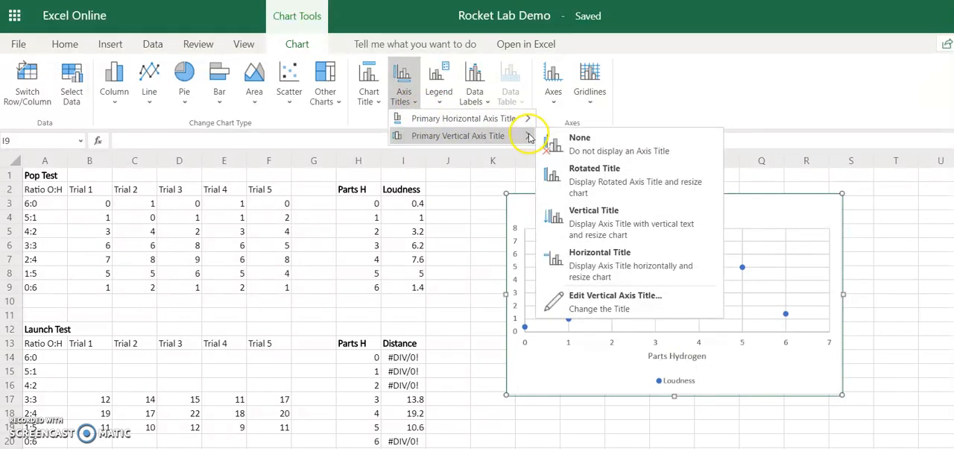
click(565, 178)
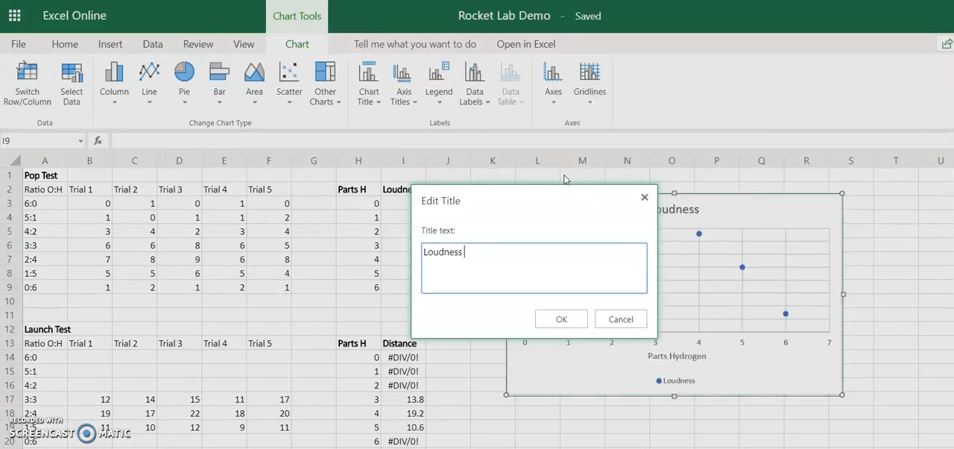
text(ived volume)
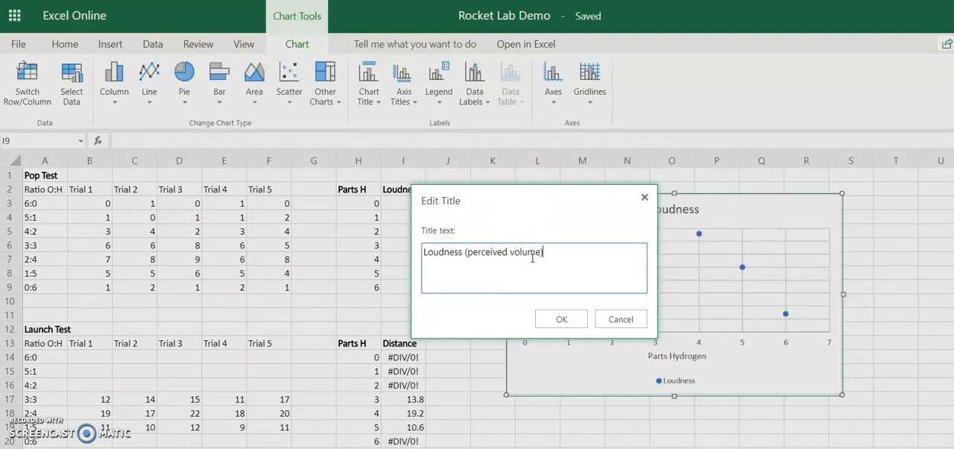
click(561, 319)
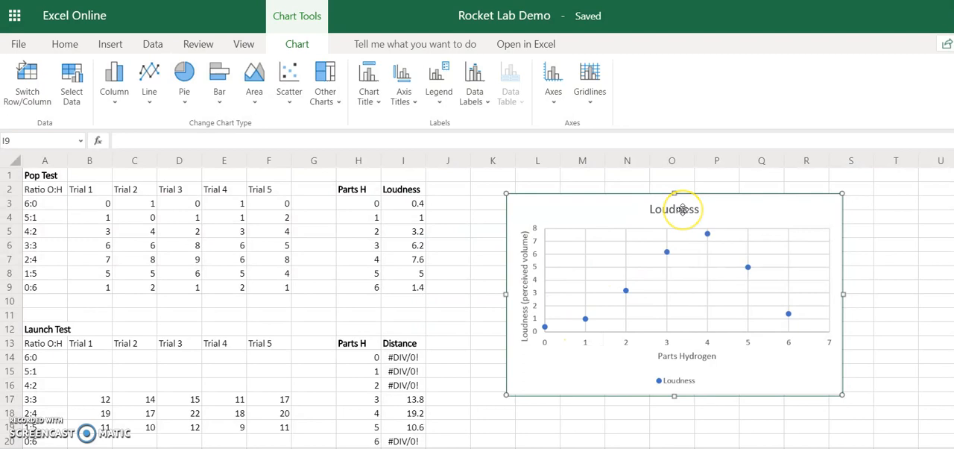
Change the Loudness chart's title to "Loudness of Combusting Hydrogen and Oxygen at Various Ratios".
click(380, 102)
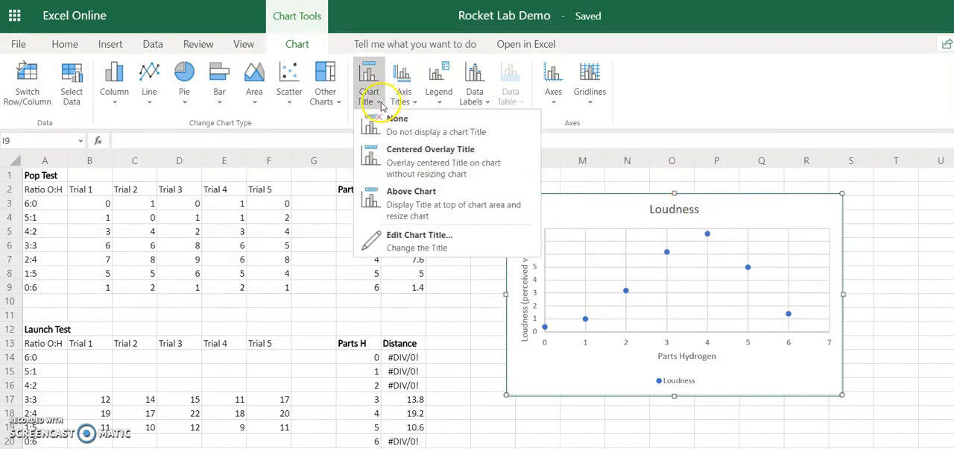
click(414, 242)
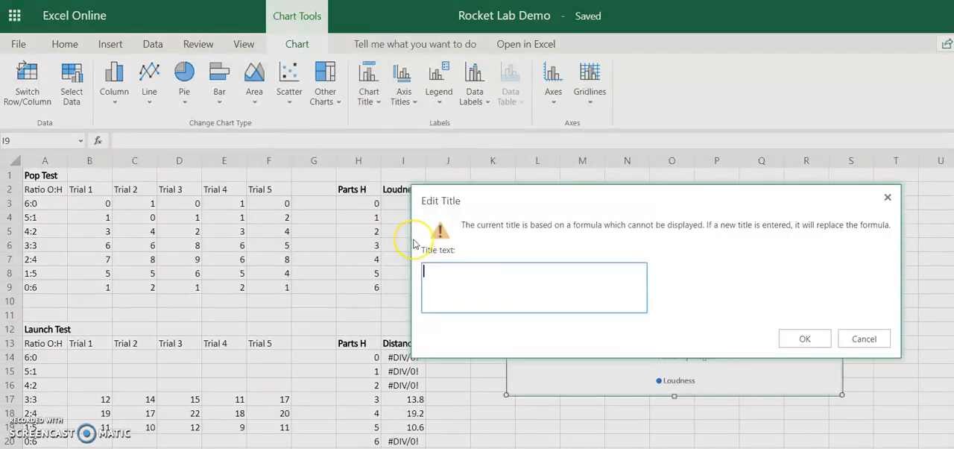
text(Loudness of Com)
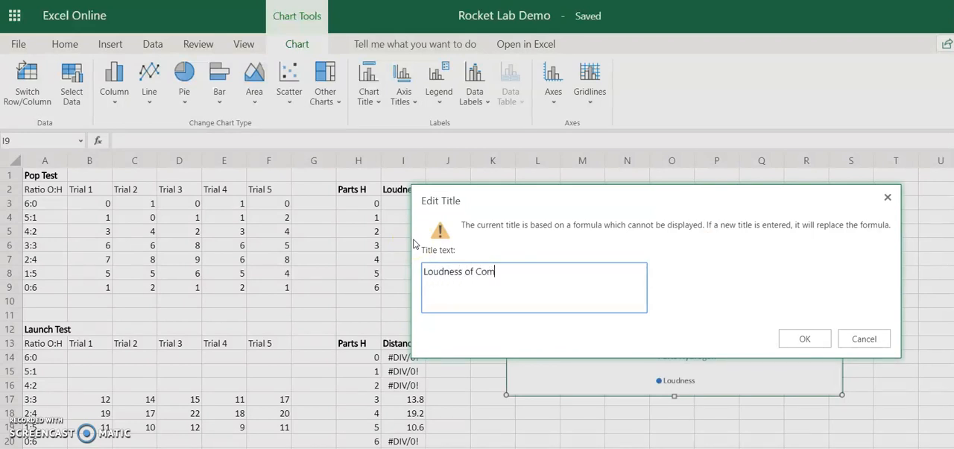
text(busting Hydro)
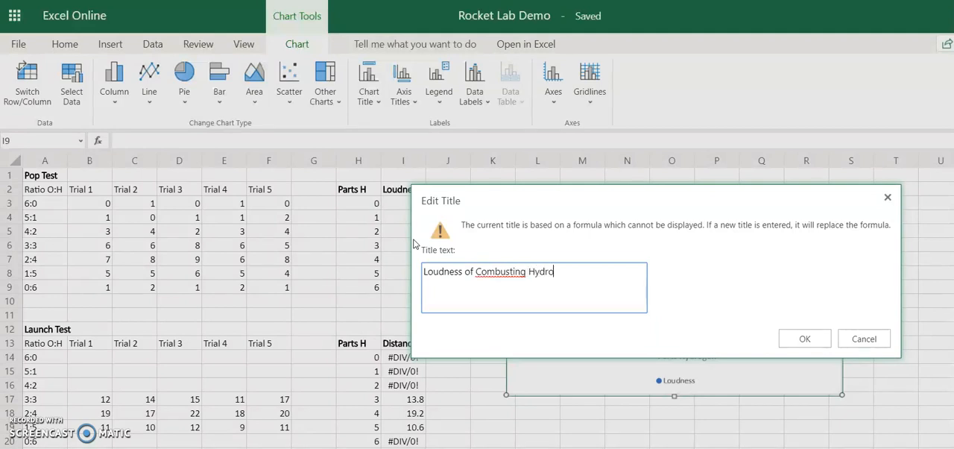
text(gen and Oxyge)
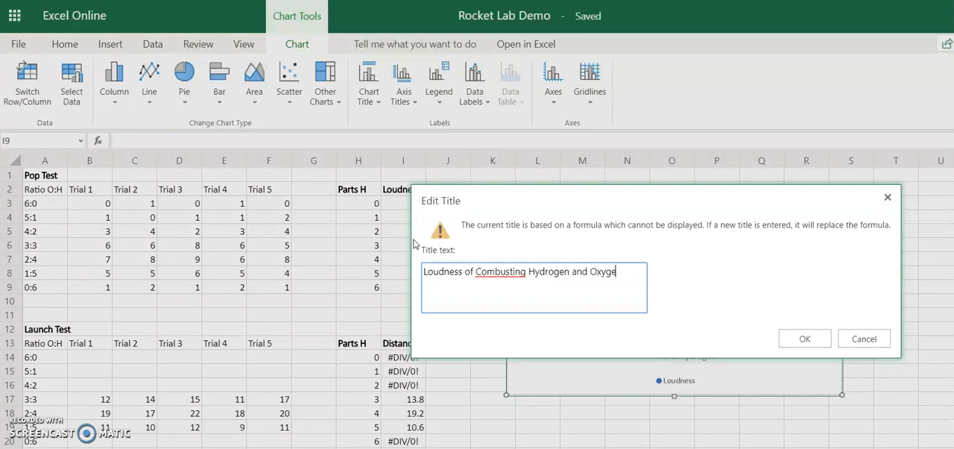
text(n at Various Ratios)
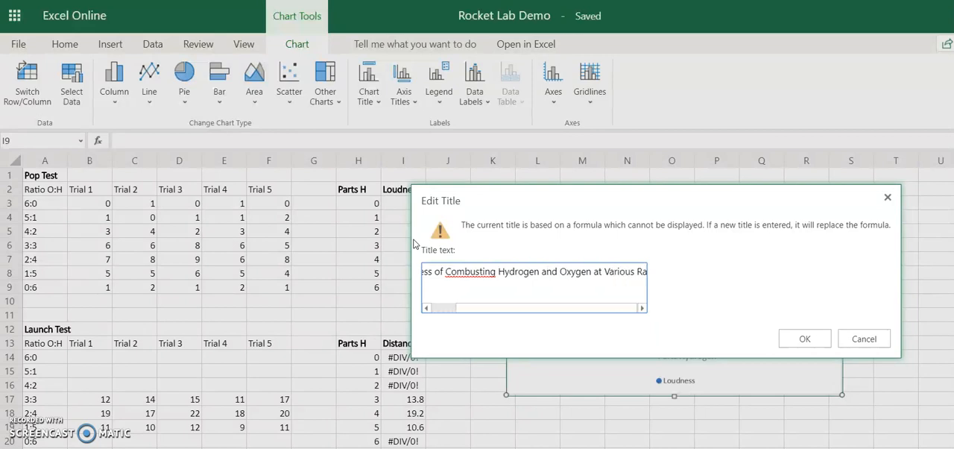
click(801, 339)
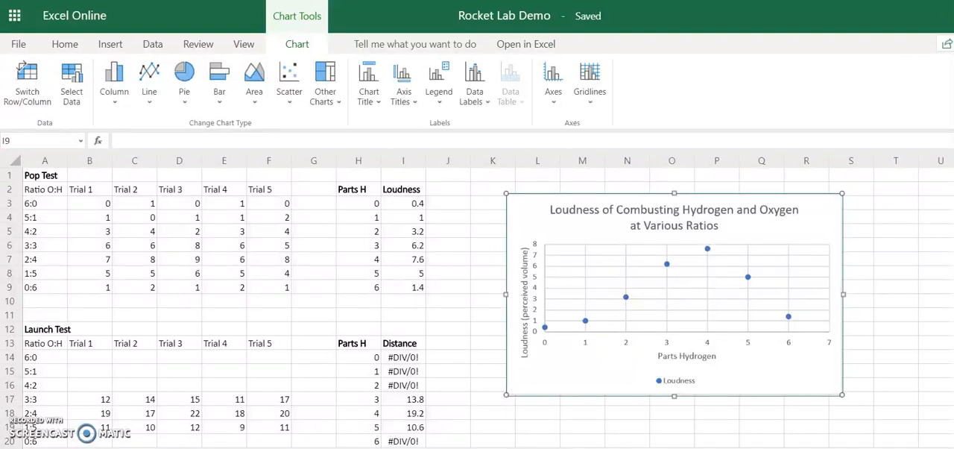
click(493, 357)
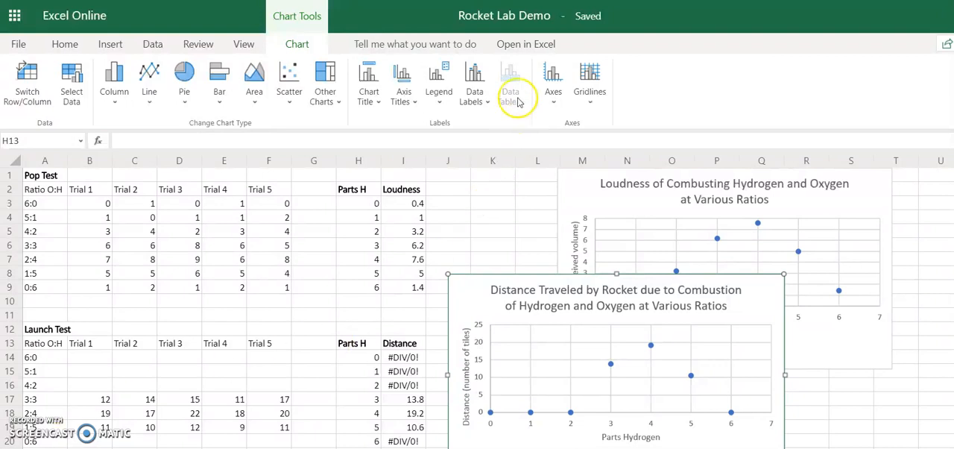
Open the workbook in the desktop Excel app, allowing these types of links to always open in the associated app.
click(521, 45)
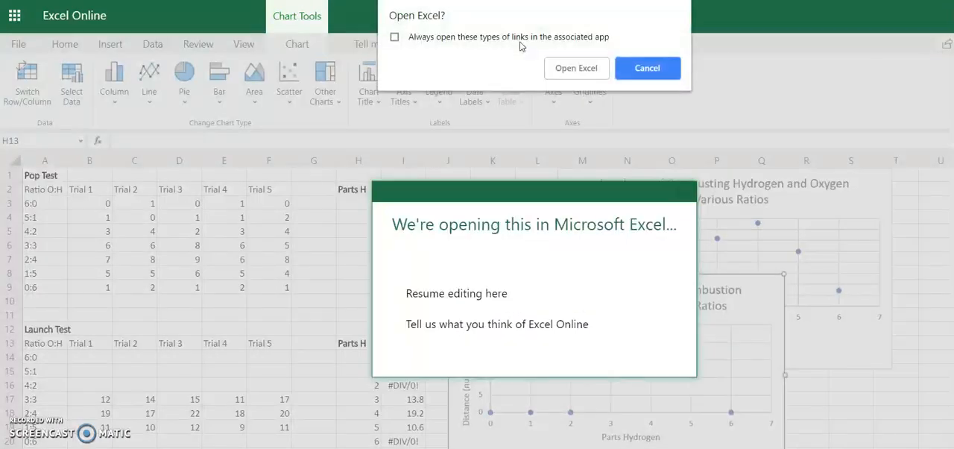
click(486, 38)
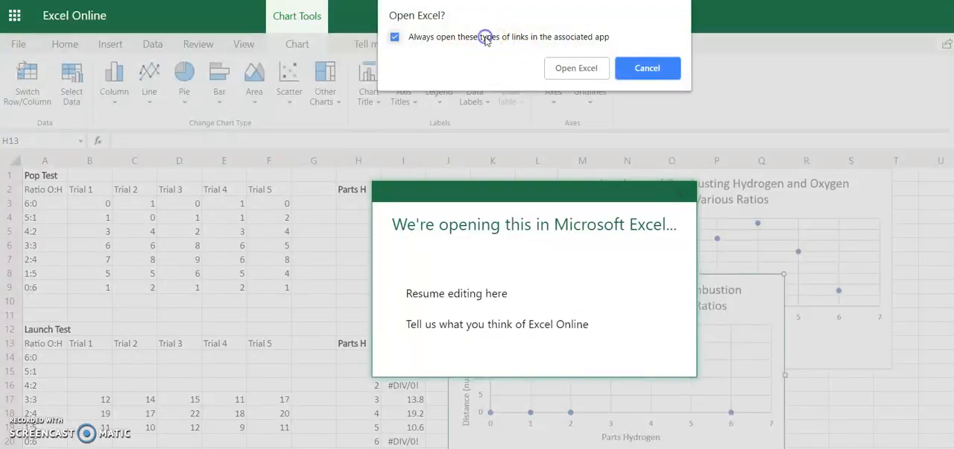
click(581, 68)
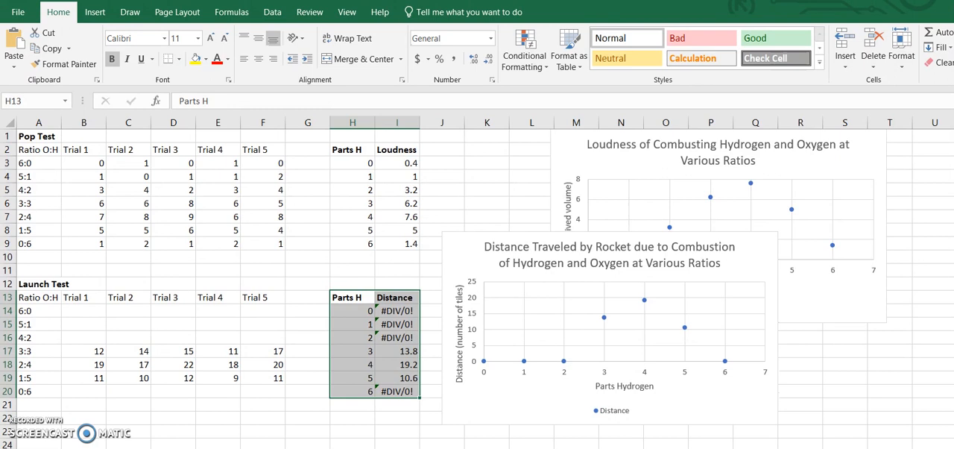
Add a trendline to the Distance Traveled by Rocket chart and make it a second-order polynomial.
click(651, 289)
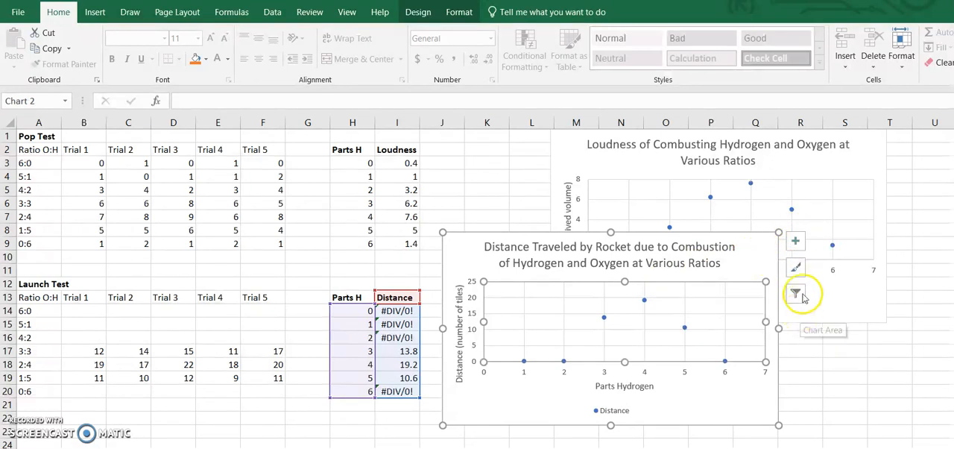
click(796, 243)
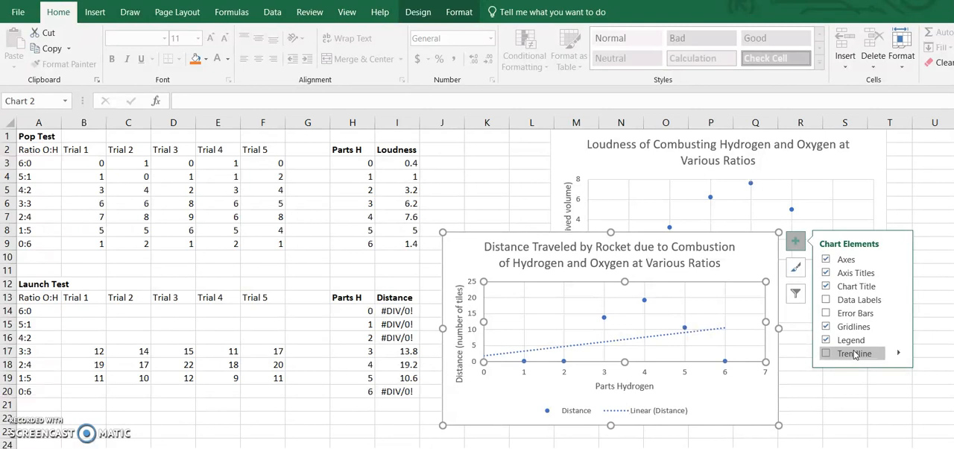
click(899, 355)
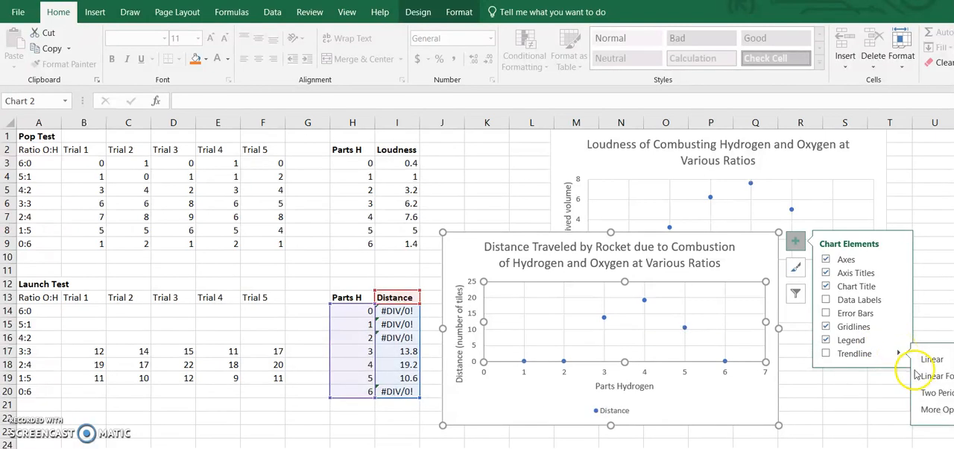
click(934, 409)
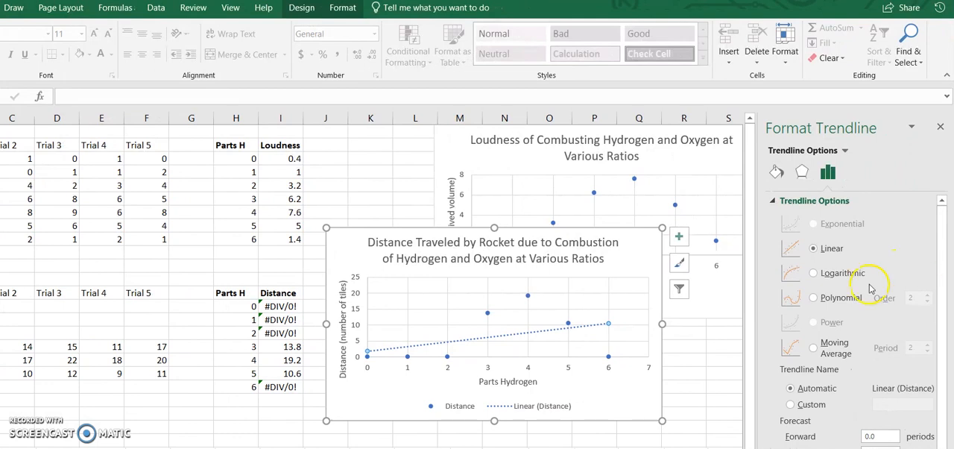
click(817, 300)
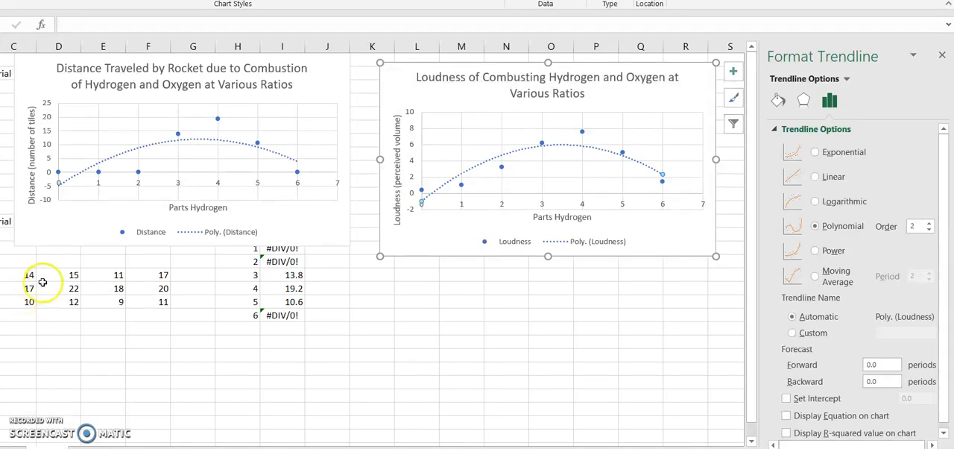
Set the intercept of the Loudness chart's polynomial trendline to 0.0.
click(418, 202)
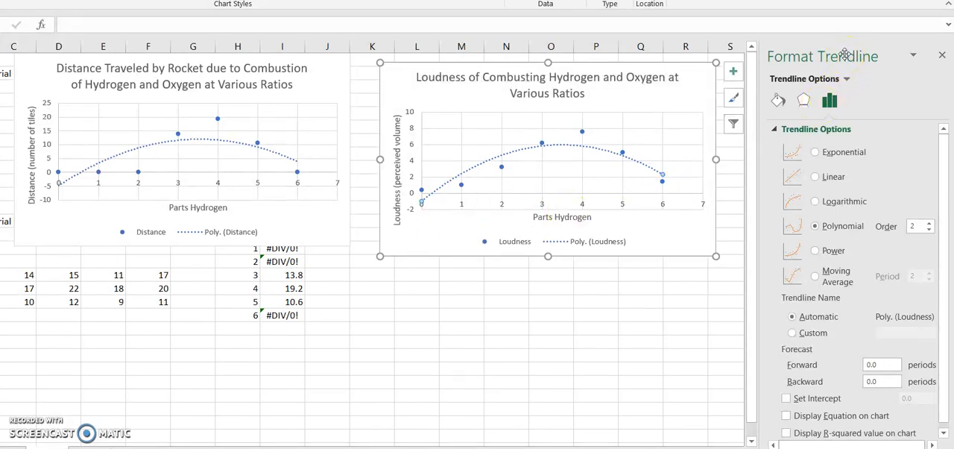
click(735, 72)
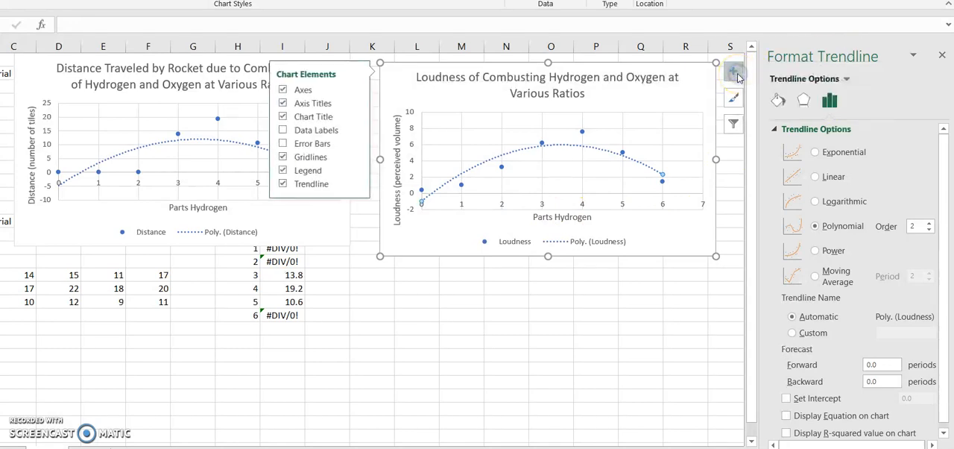
click(355, 183)
click(392, 258)
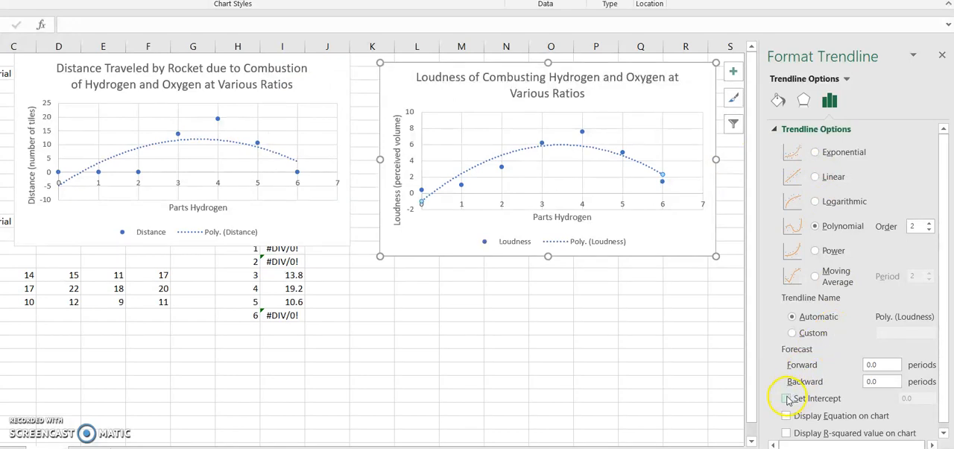
click(786, 399)
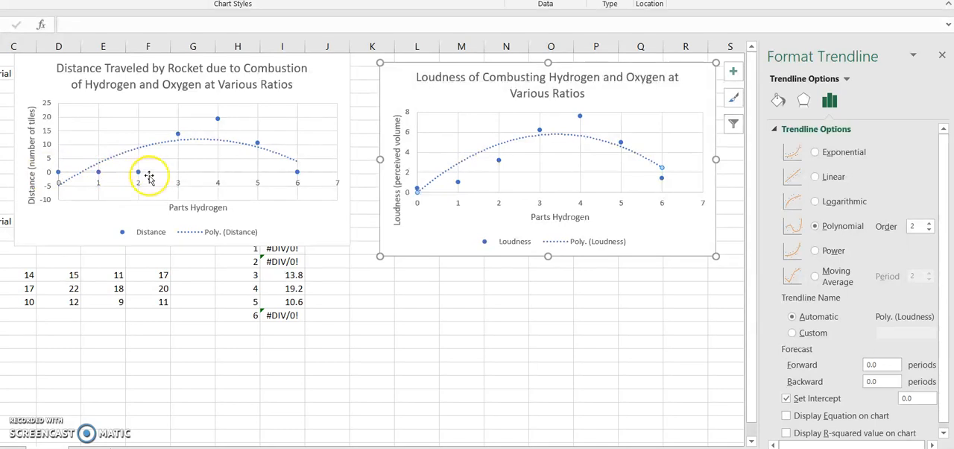
Change the Distance chart's source data range to H17:I19, so it covers only the rows for 3 to 5 parts hydrogen.
click(280, 158)
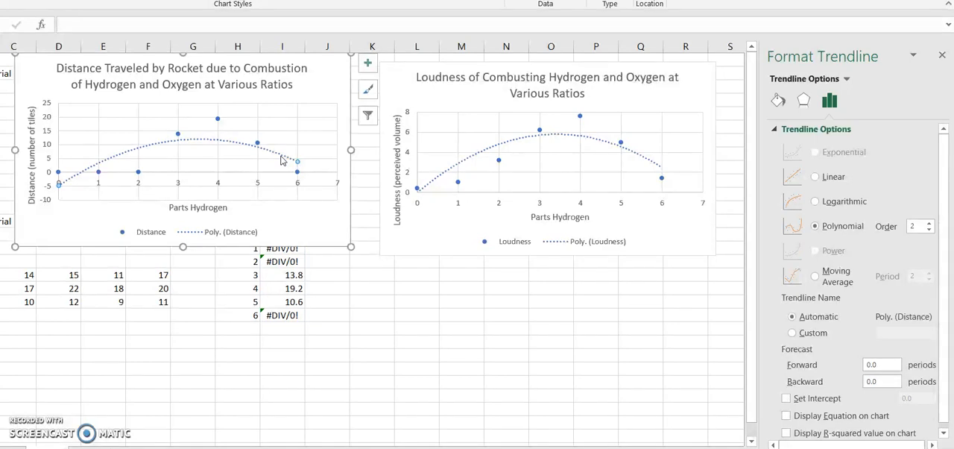
click(368, 118)
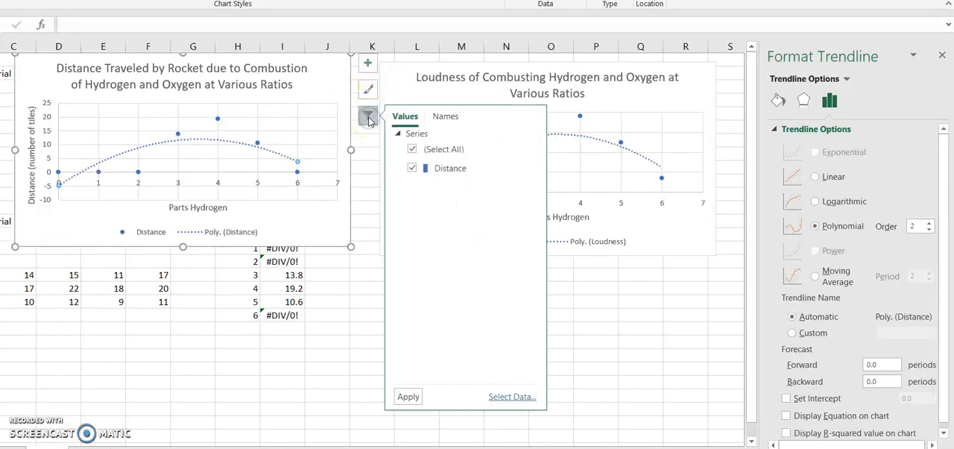
click(514, 396)
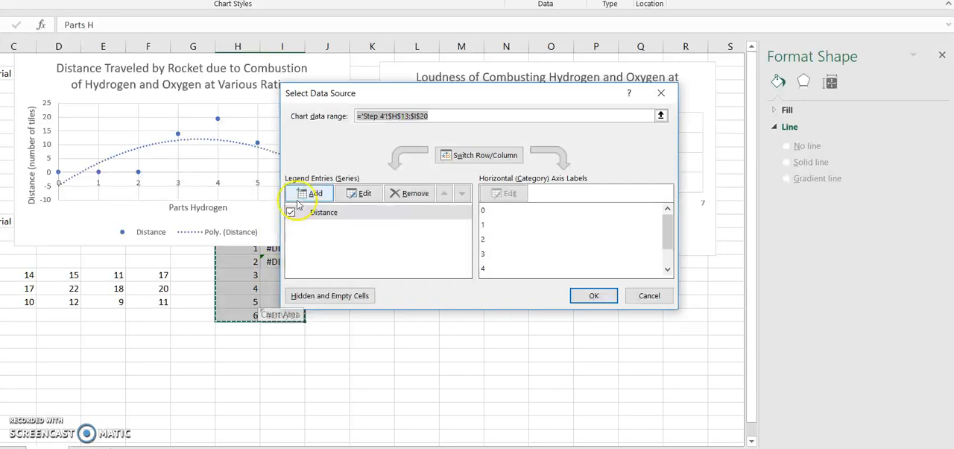
drag(400, 93, 499, 105)
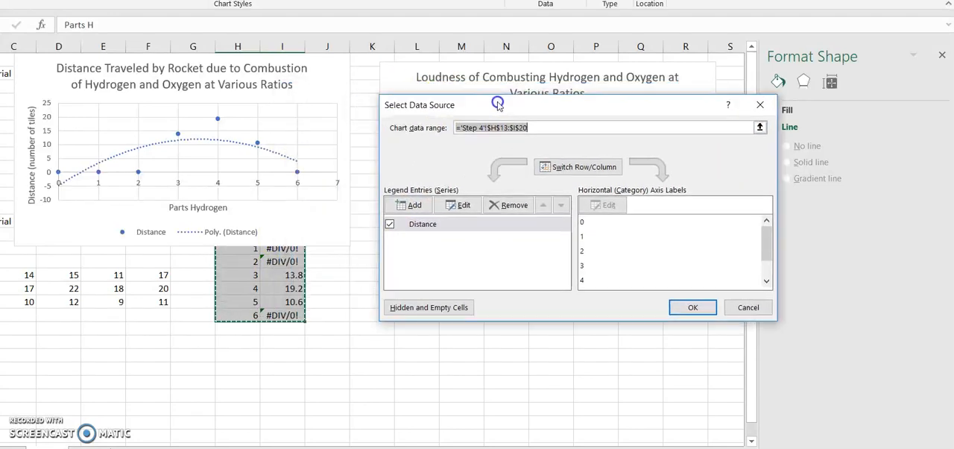
drag(254, 273, 280, 302)
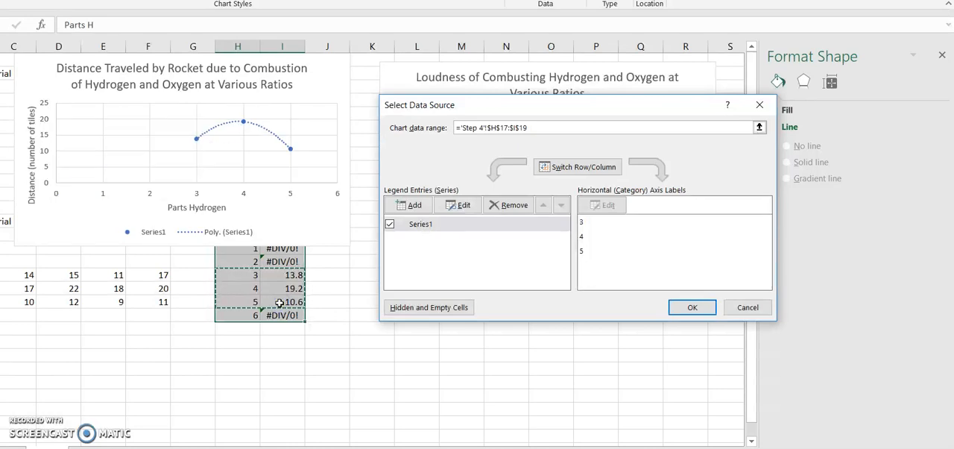
key(Return)
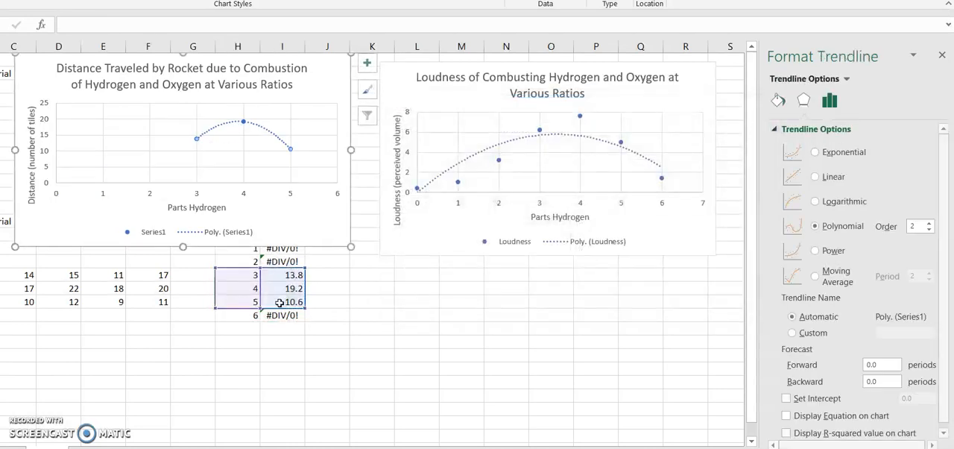